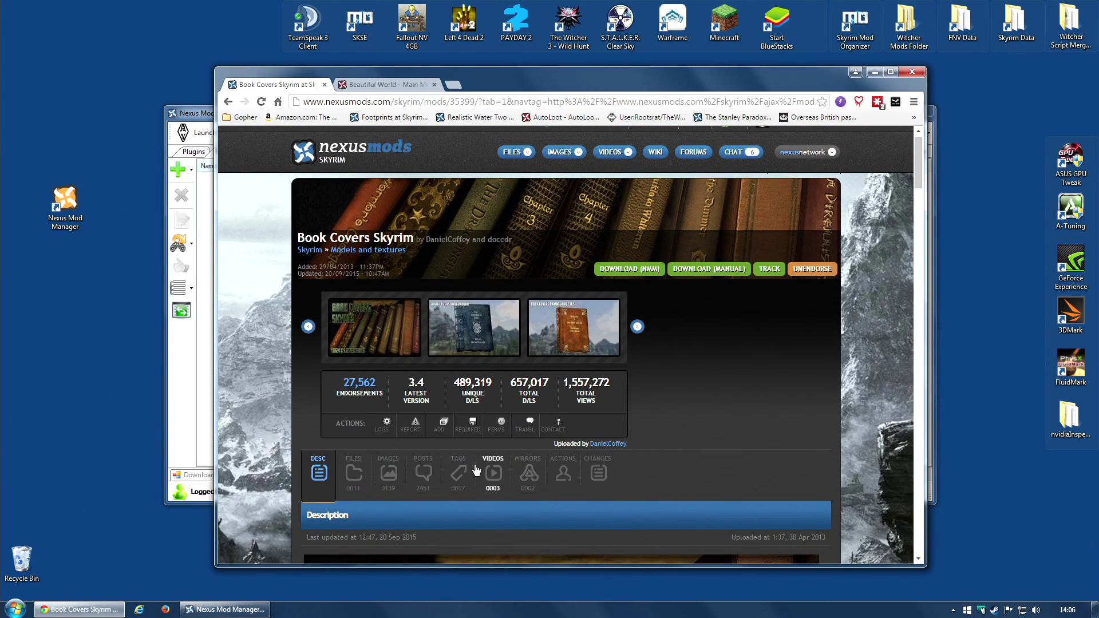
- Download the Book Covers Skyrim 3_4 LEGENDARY - Desaturated main file with the mod manager and show its download queue
click(359, 471)
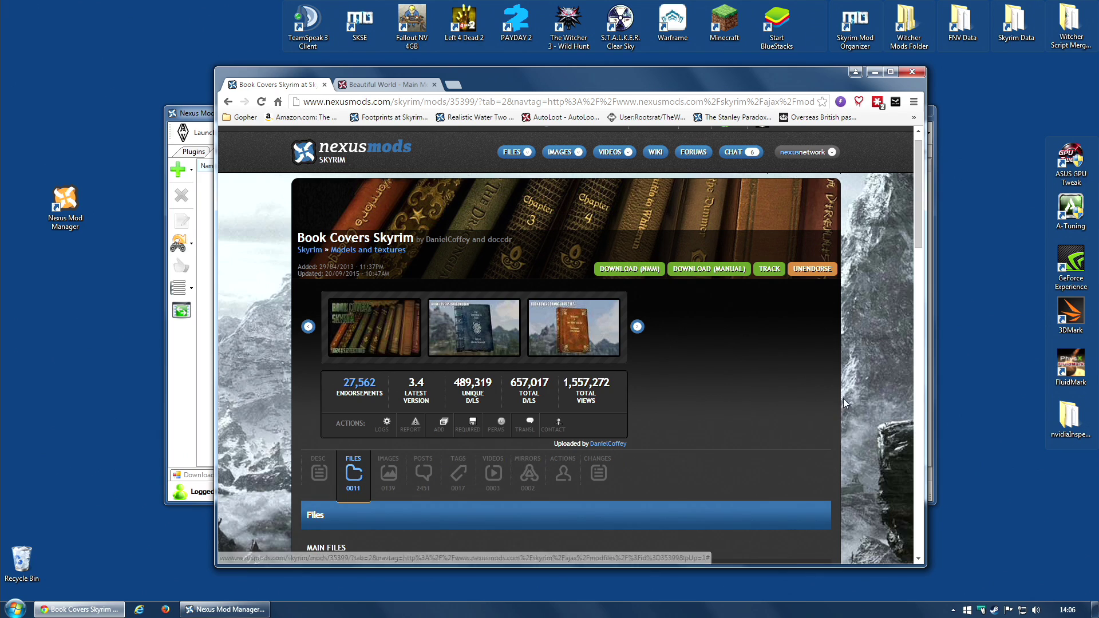
scroll(855, 390, down, 5)
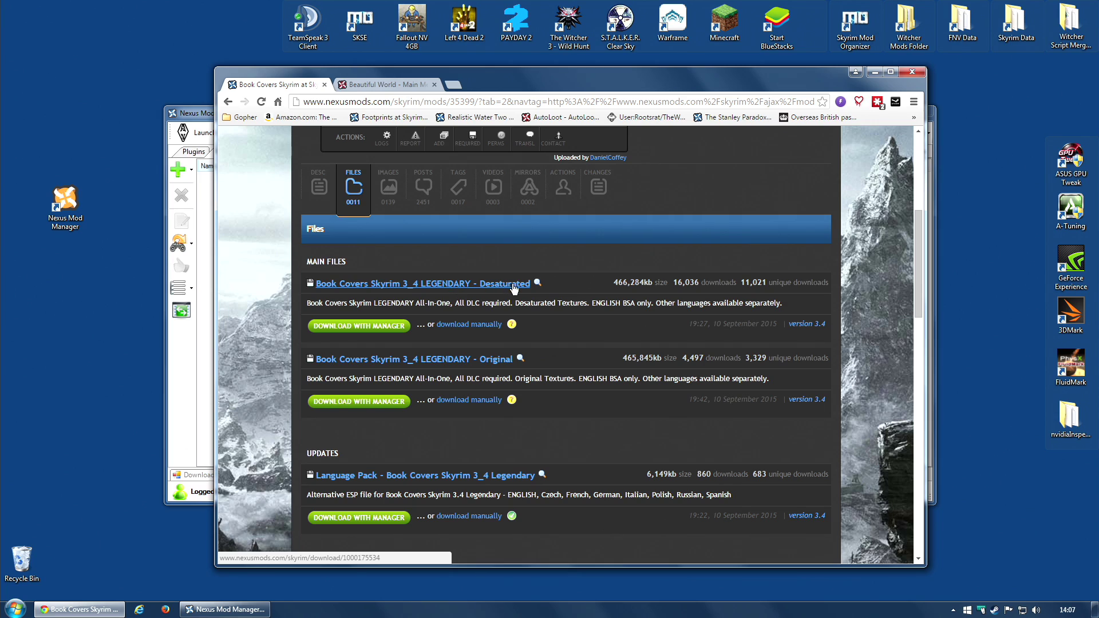
click(373, 325)
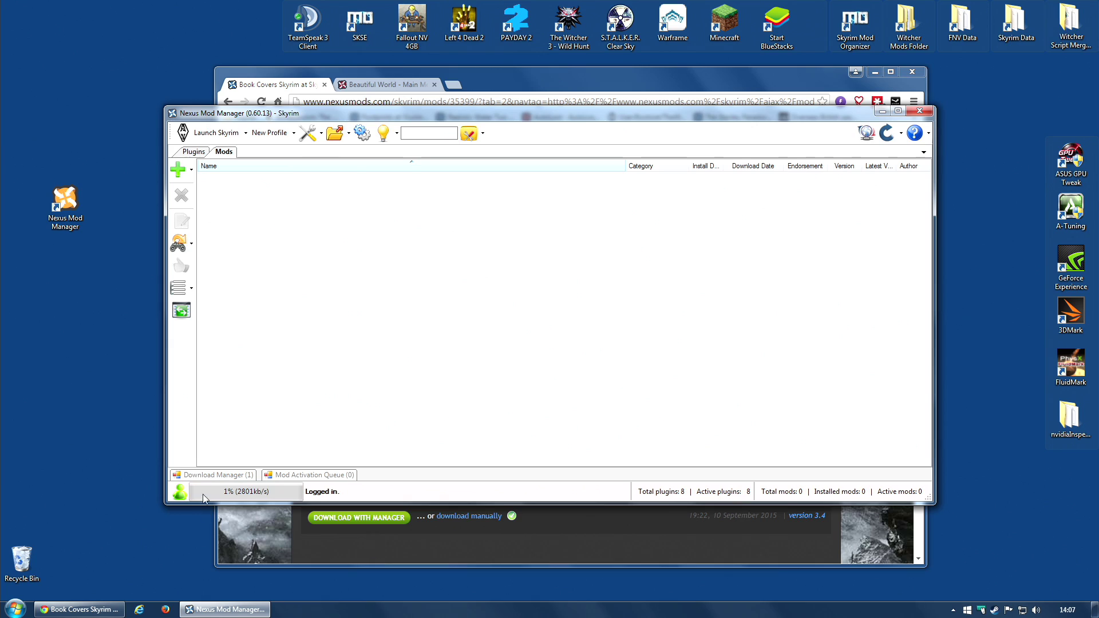
click(199, 476)
mouse_move(222, 477)
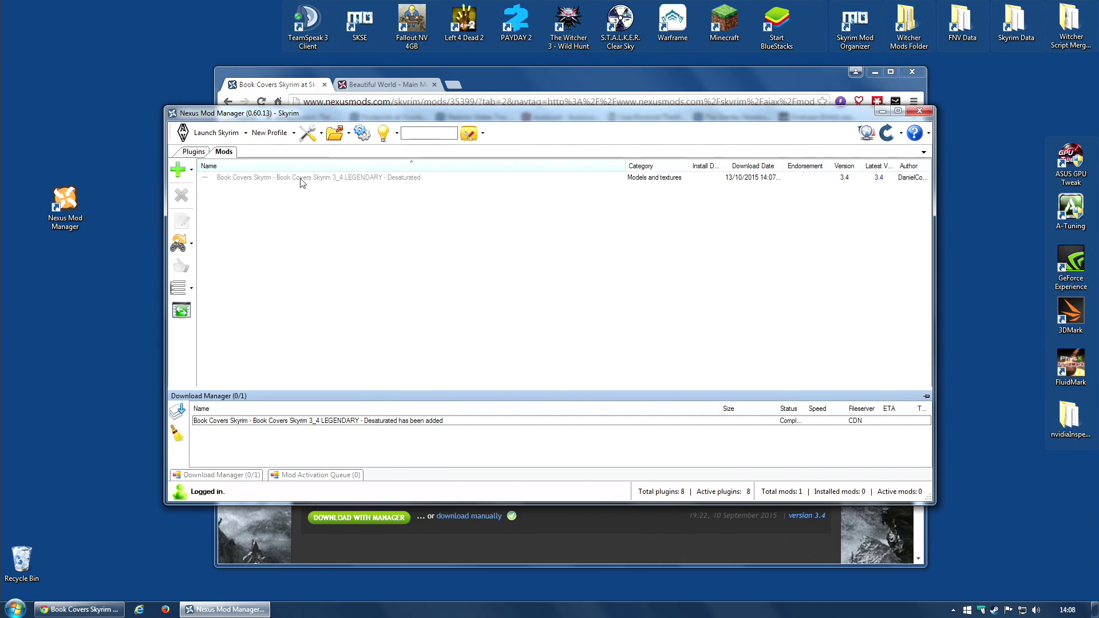
- Select the downloaded Book Covers Skyrim mod and widen the manager window and description pane to fit its cover image
click(373, 178)
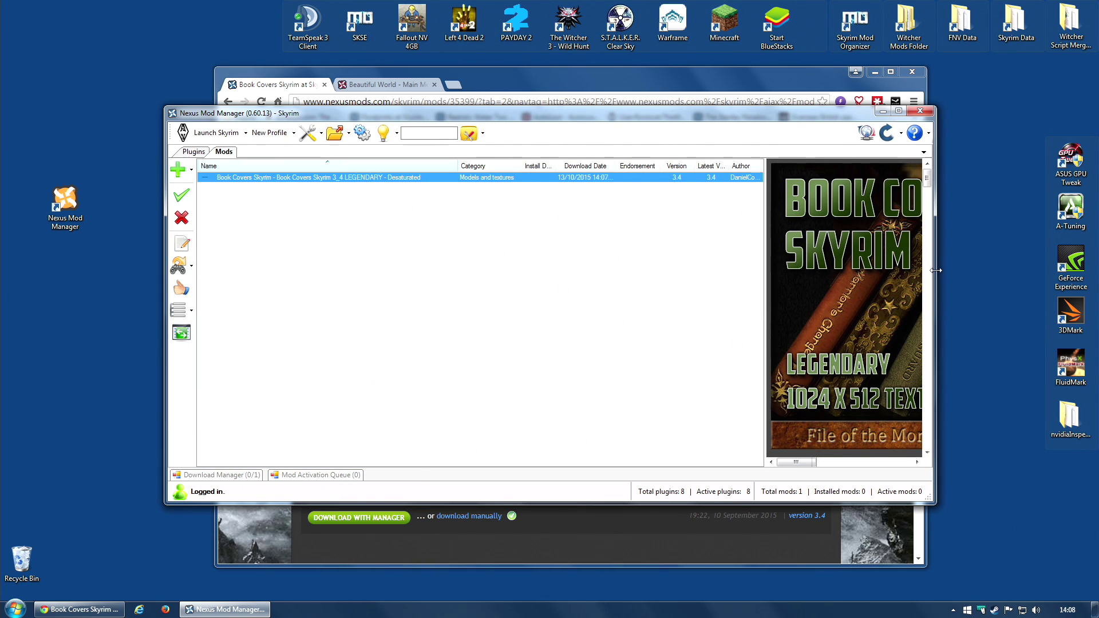
drag(936, 273, 1036, 269)
drag(864, 260, 706, 282)
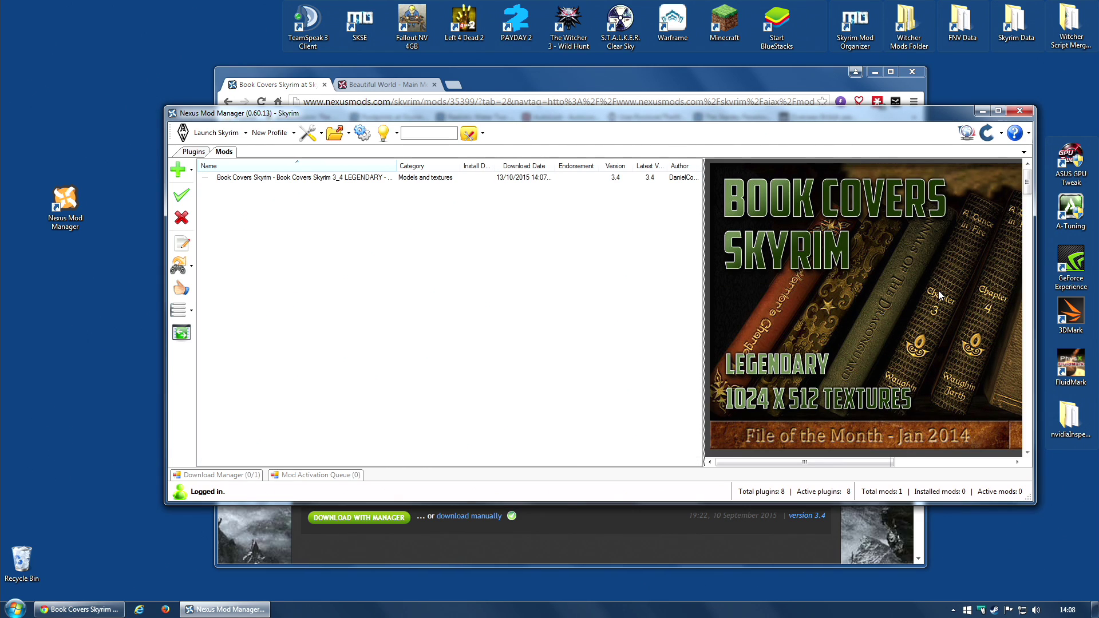
mouse_move(1028, 185)
mouse_down()
mouse_move(1034, 434)
mouse_move(1029, 177)
mouse_up()
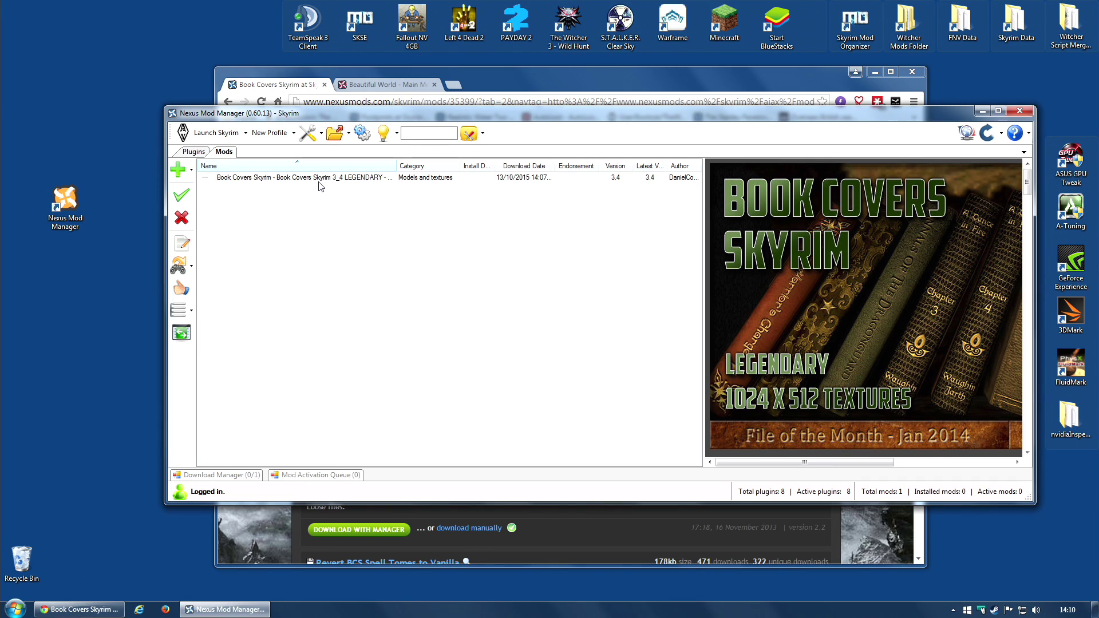
- Install and enable the Book Covers Skyrim 3_4 LEGENDARY - Desaturated mod
click(282, 179)
click(282, 180)
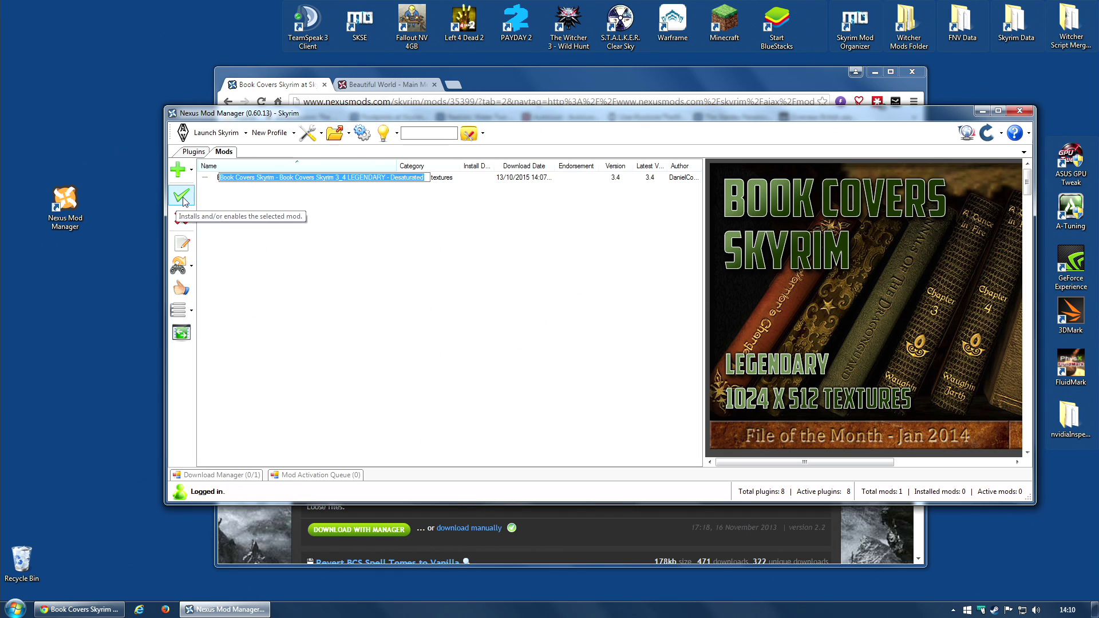
click(182, 198)
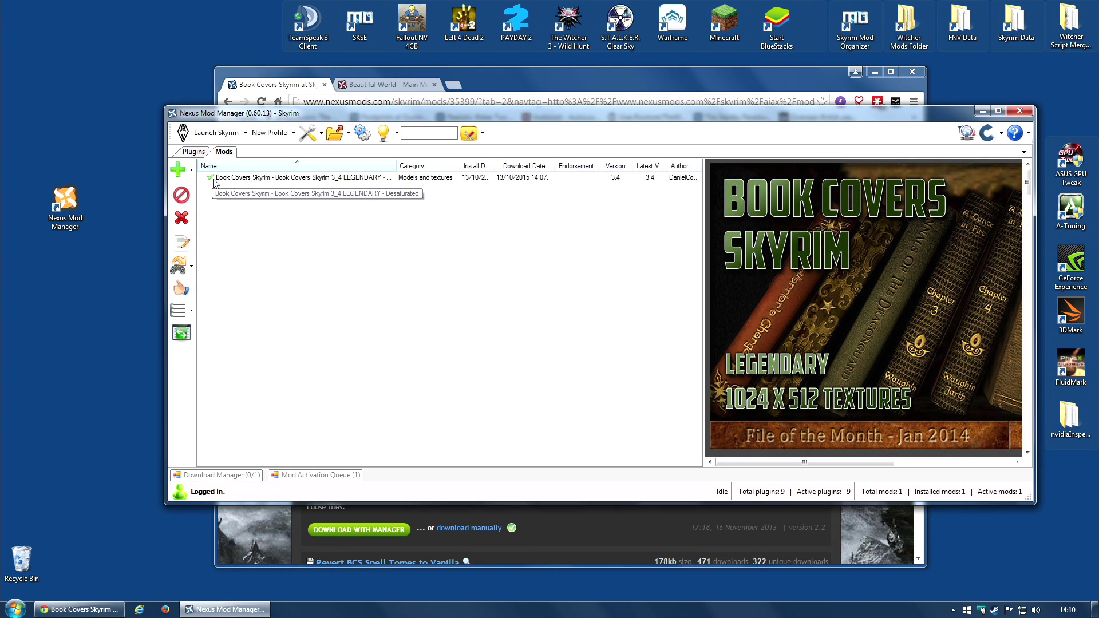
- Check the plugin list for Book Covers Skyrim.esp and look into the Skyrim Data folder
click(195, 152)
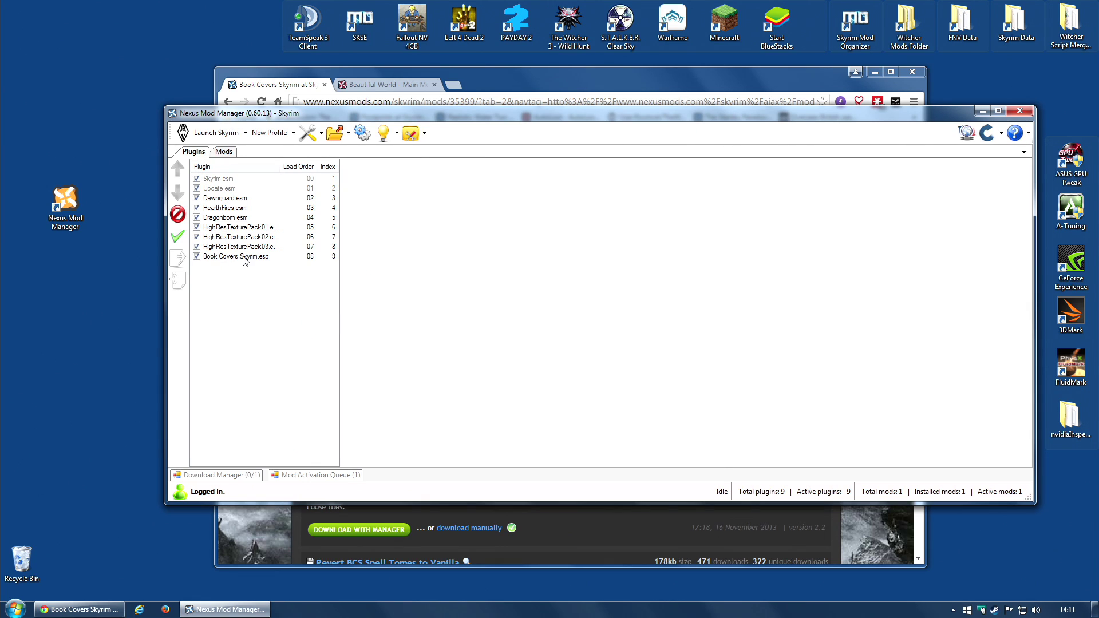
click(223, 152)
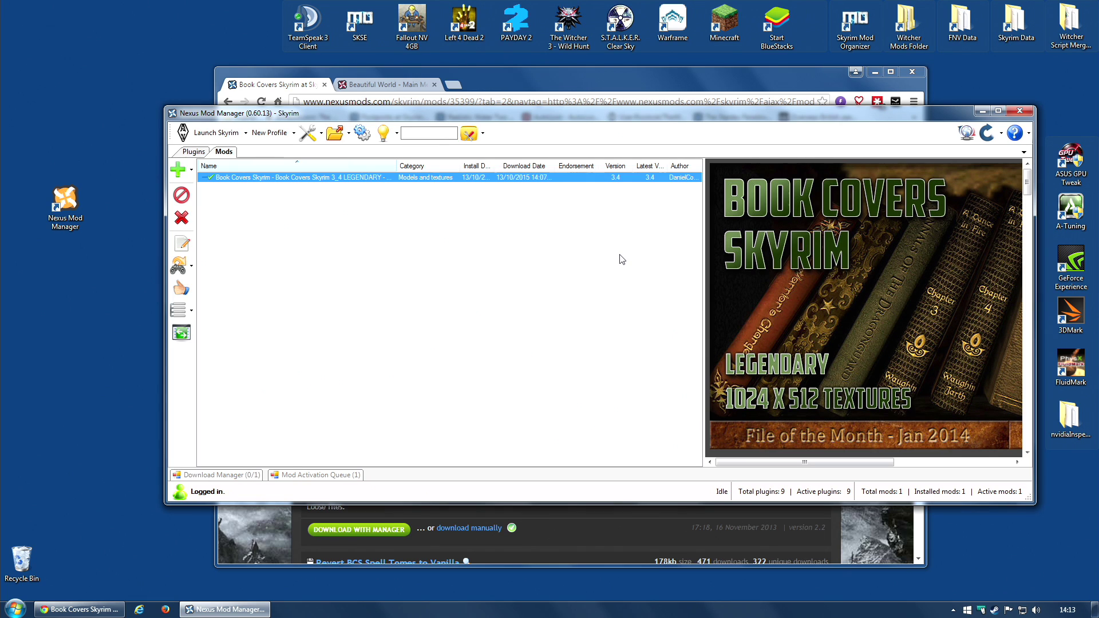
double_click(1015, 23)
- Download the Letterbox main file of Beautiful World - Main Menu Replacement for The Witcher 3 with the mod manager
click(397, 85)
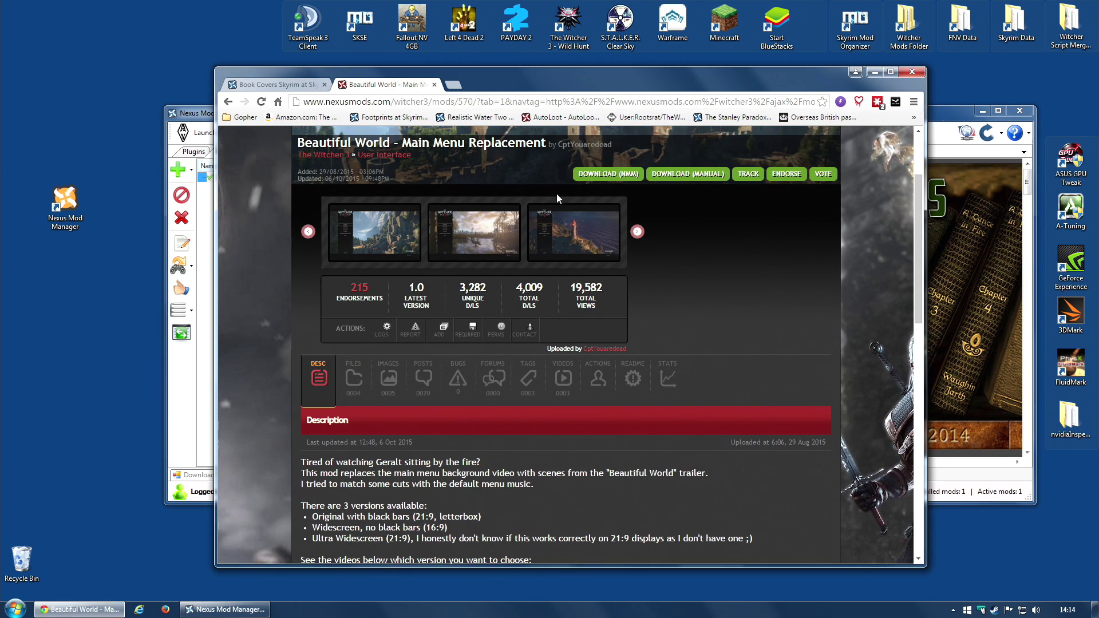
scroll(571, 266, up, 2)
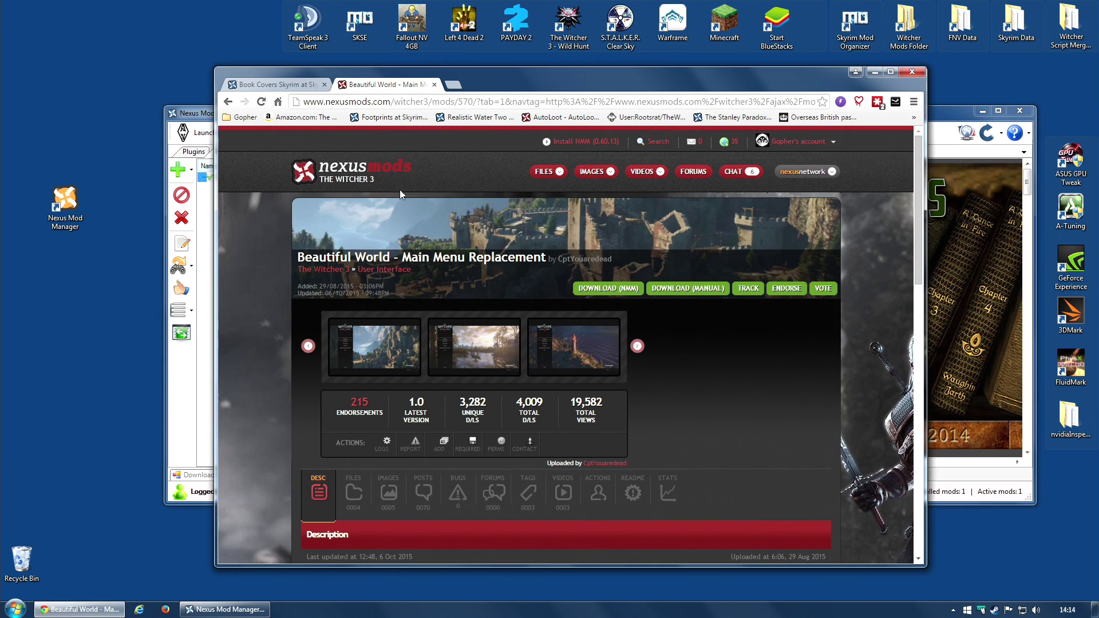
scroll(761, 396, down, 1)
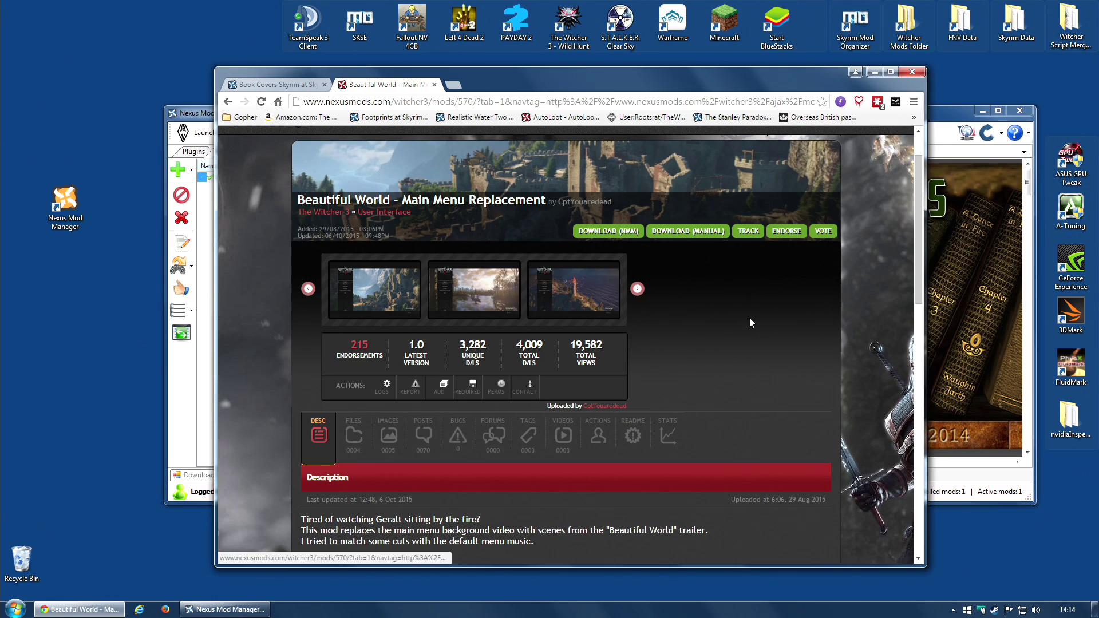
scroll(244, 299, down, 3)
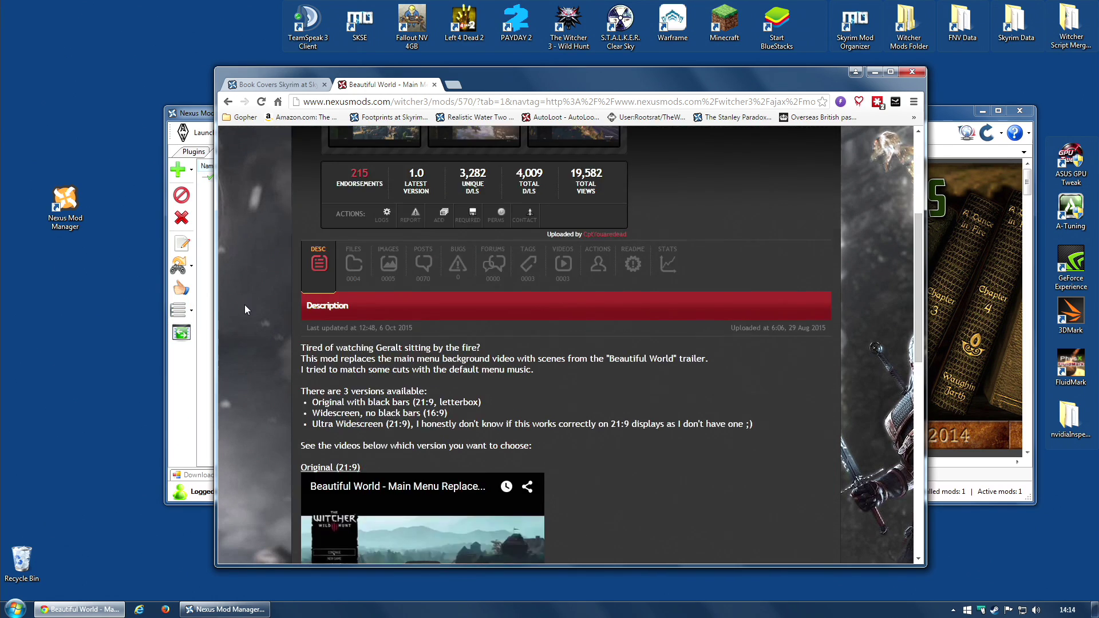
scroll(246, 305, up, 3)
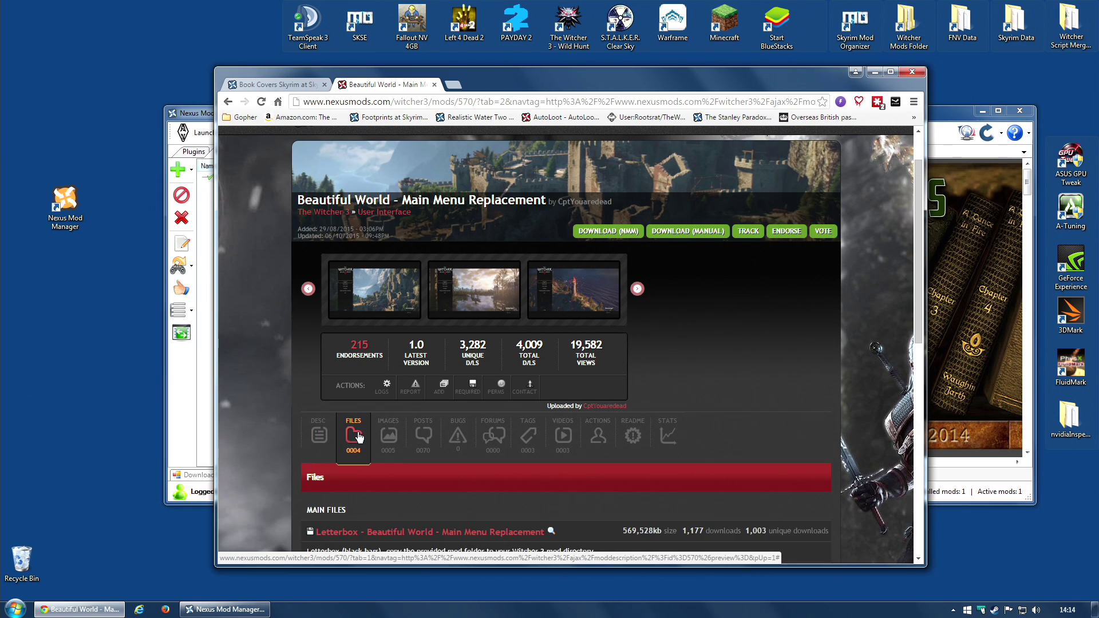
scroll(780, 436, down, 4)
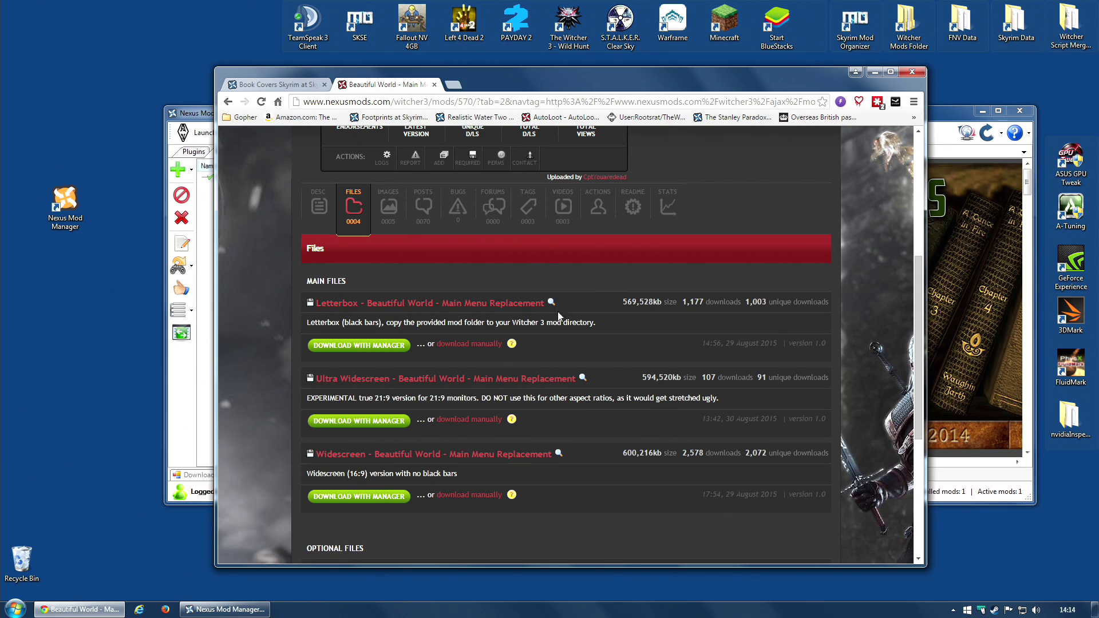
click(372, 346)
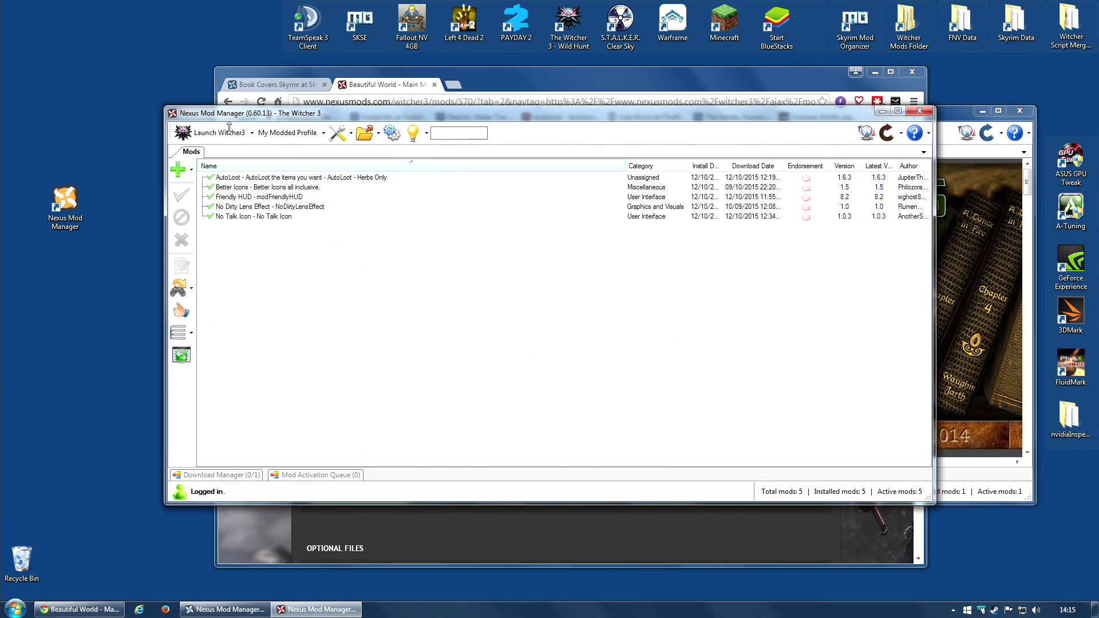
- Minimise the Skyrim mod manager window and install the Beautiful World Letterbox mod in the Witcher 3 manager
click(226, 609)
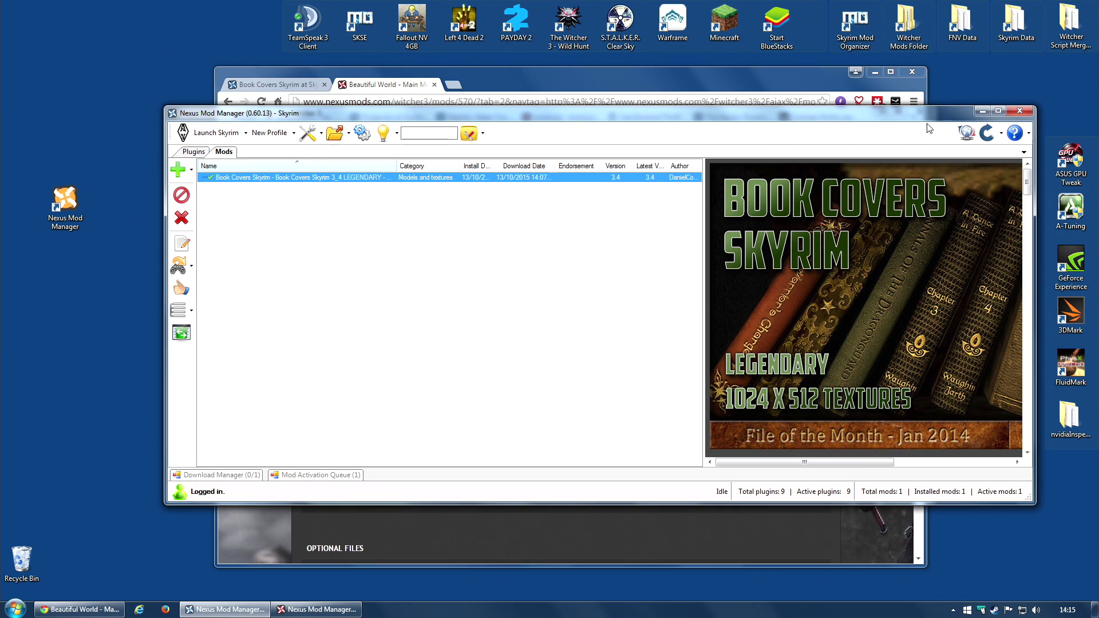
click(982, 111)
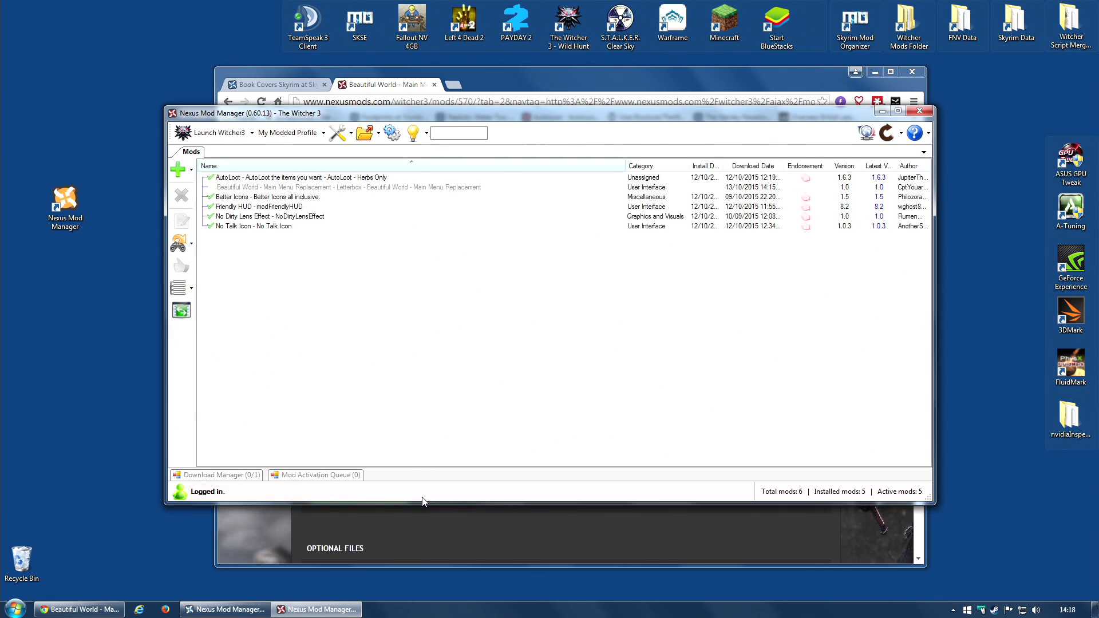
click(302, 189)
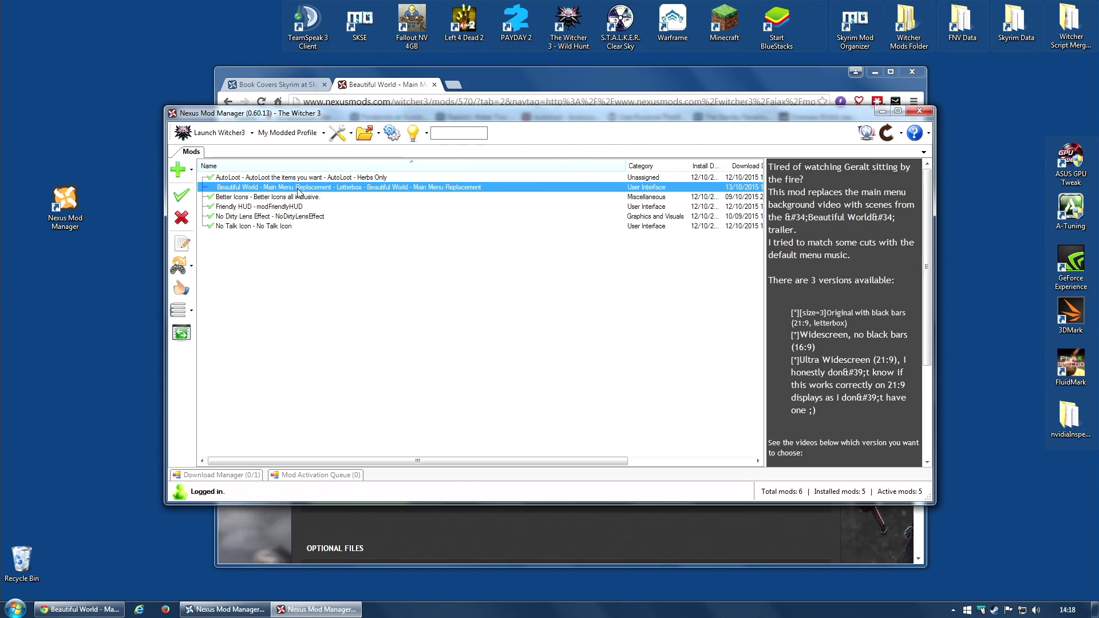
click(182, 197)
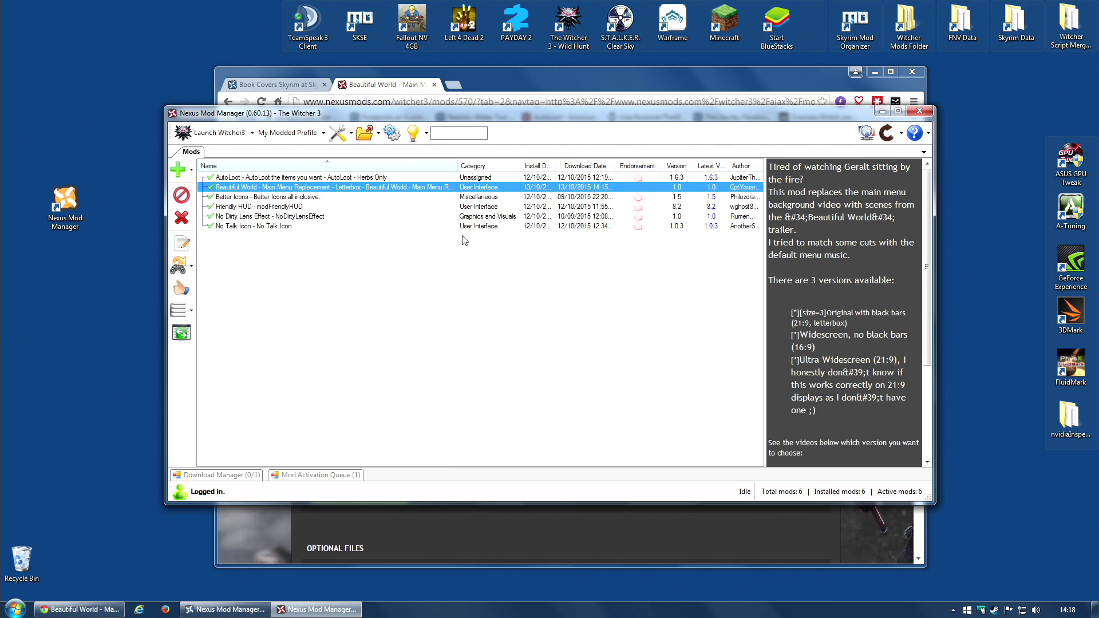
- Check the Witcher mods folder for the modBeautifulWorldMainMenu folder and launch The Witcher 3 - Wild Hunt
double_click(914, 27)
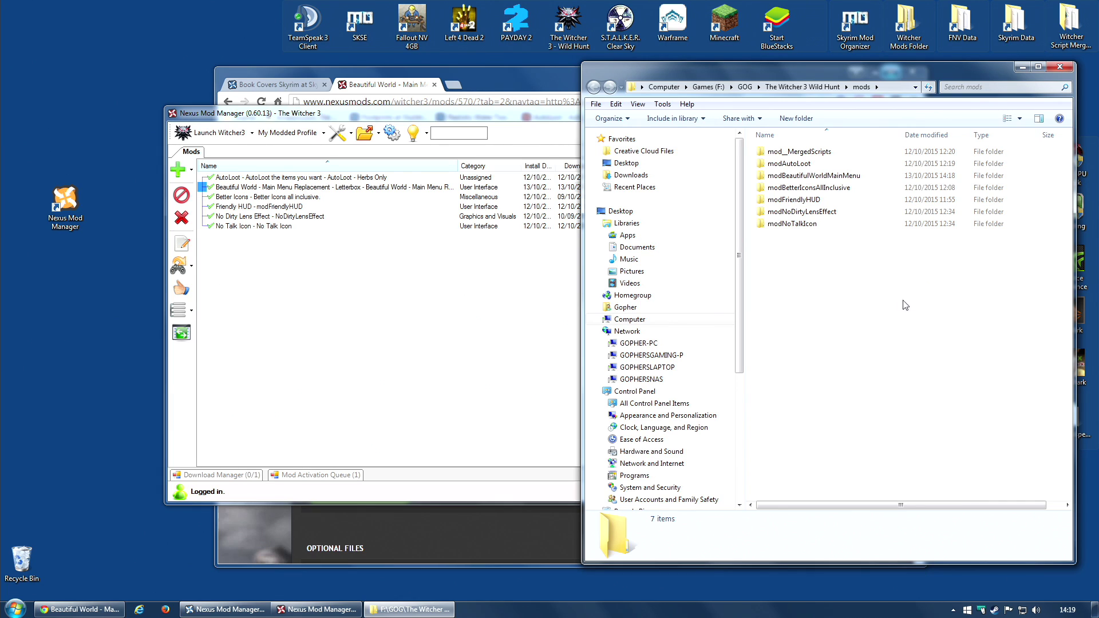
click(1059, 67)
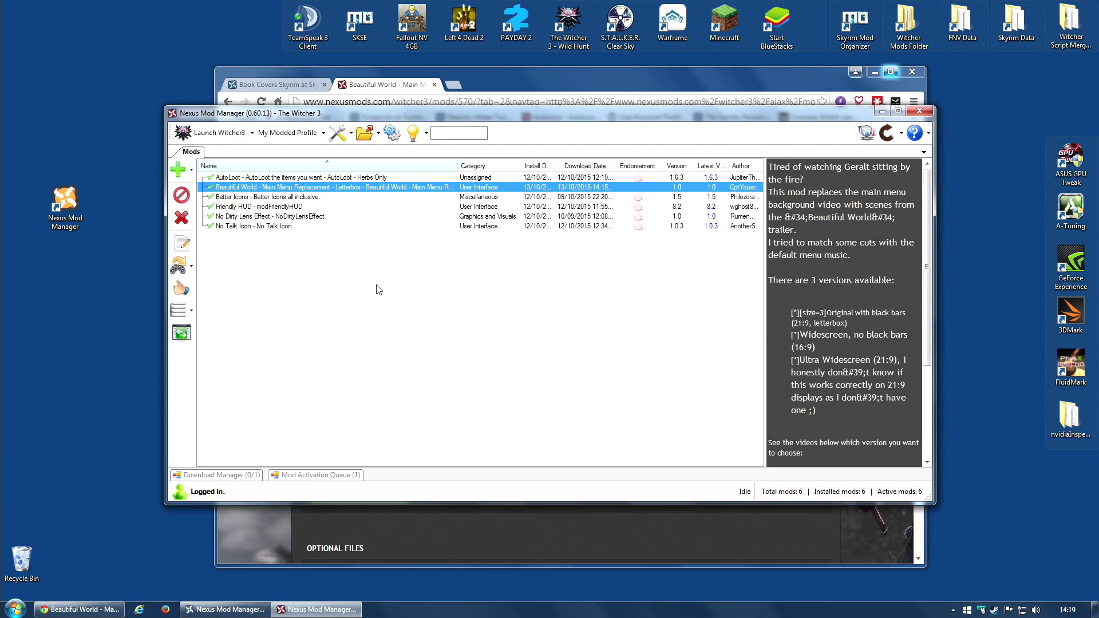
click(570, 30)
double_click(571, 31)
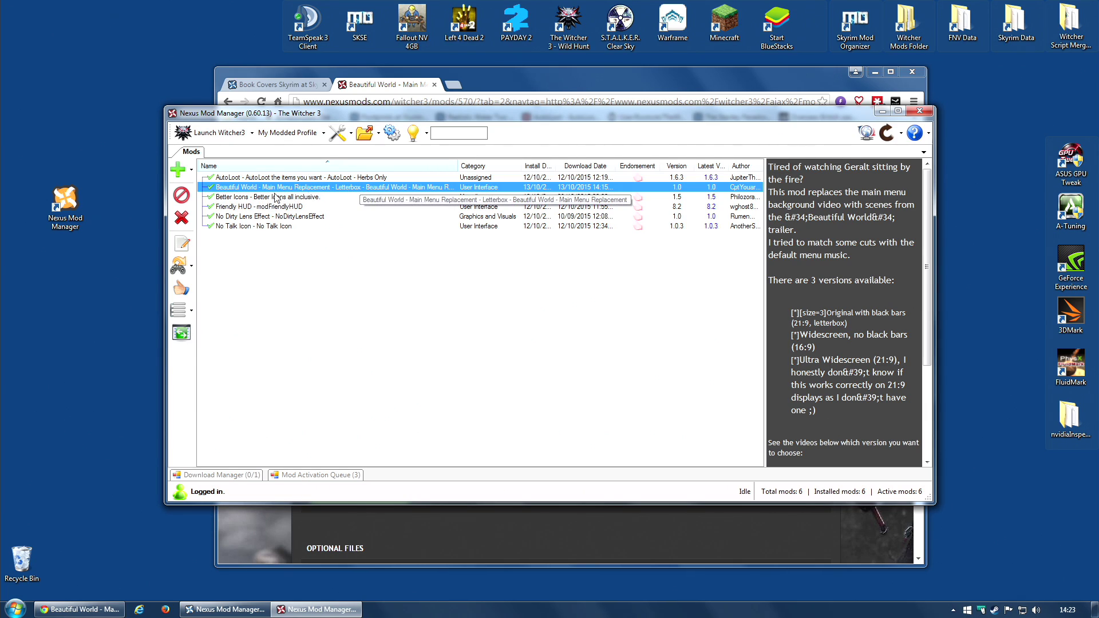
- Disable the Beautiful World mod and check the Witcher mods folder for the removal of its files
click(185, 200)
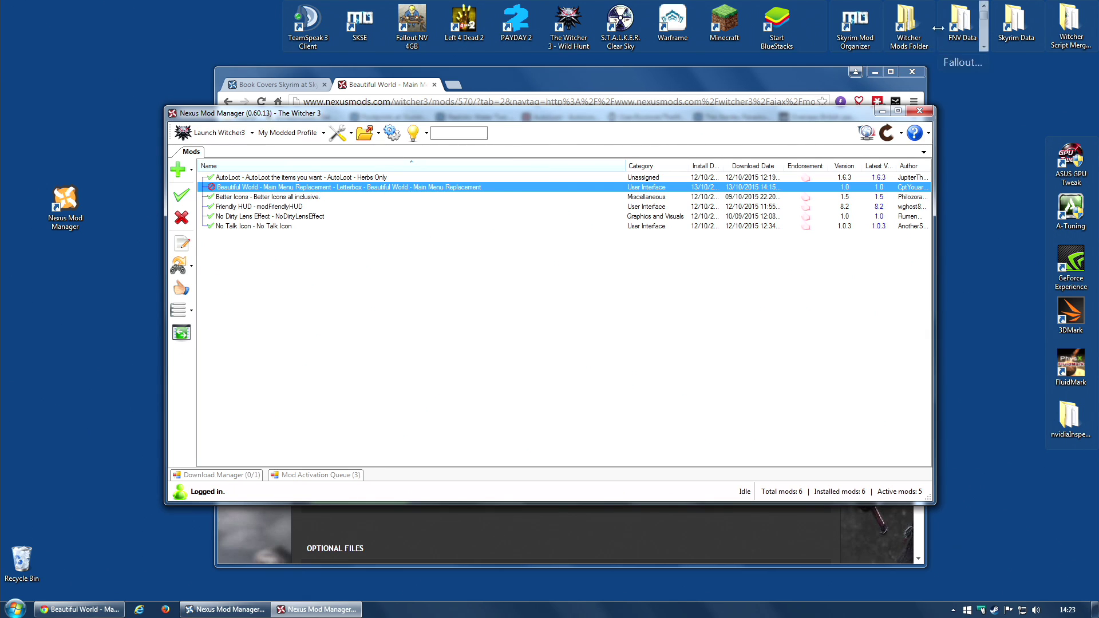
double_click(916, 26)
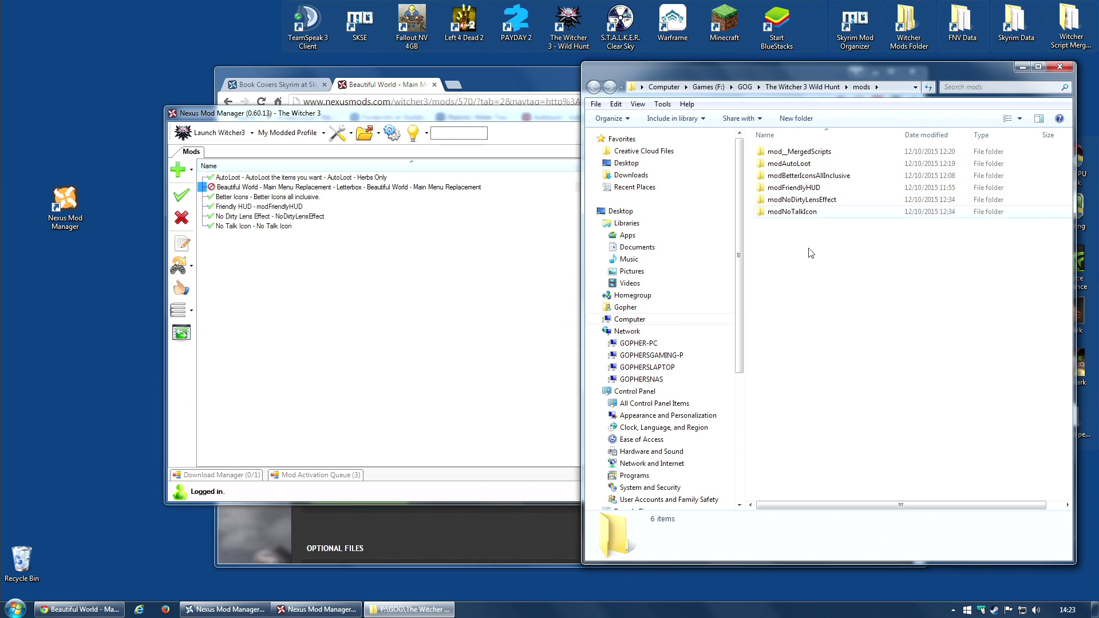
click(1061, 68)
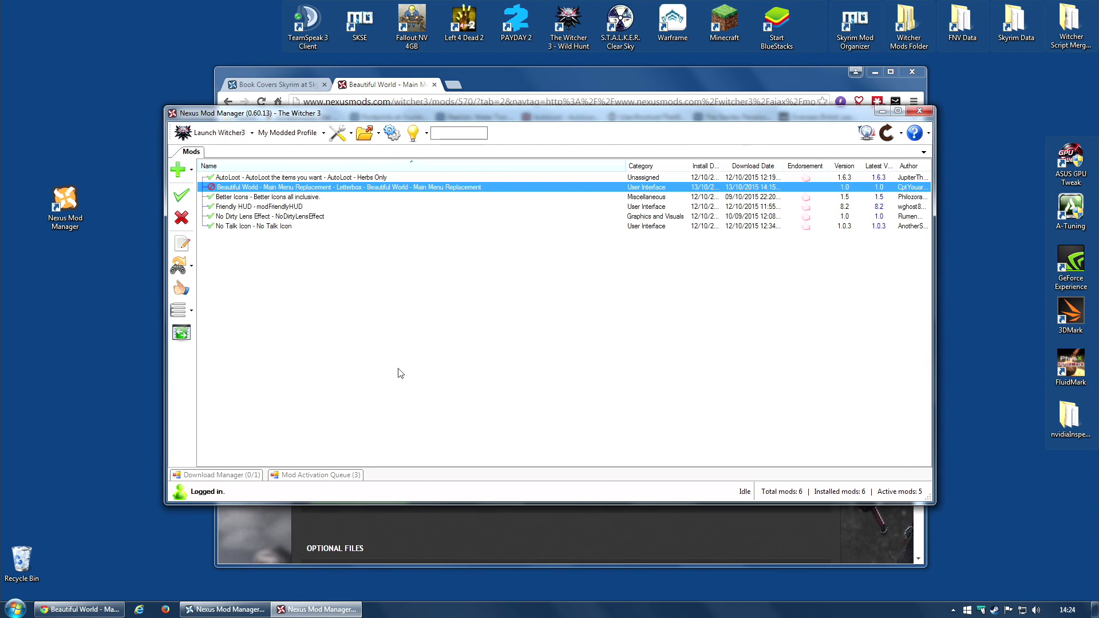
- Re-enable the Beautiful World mod and uninstall it with the Uninstall Mod option
click(180, 196)
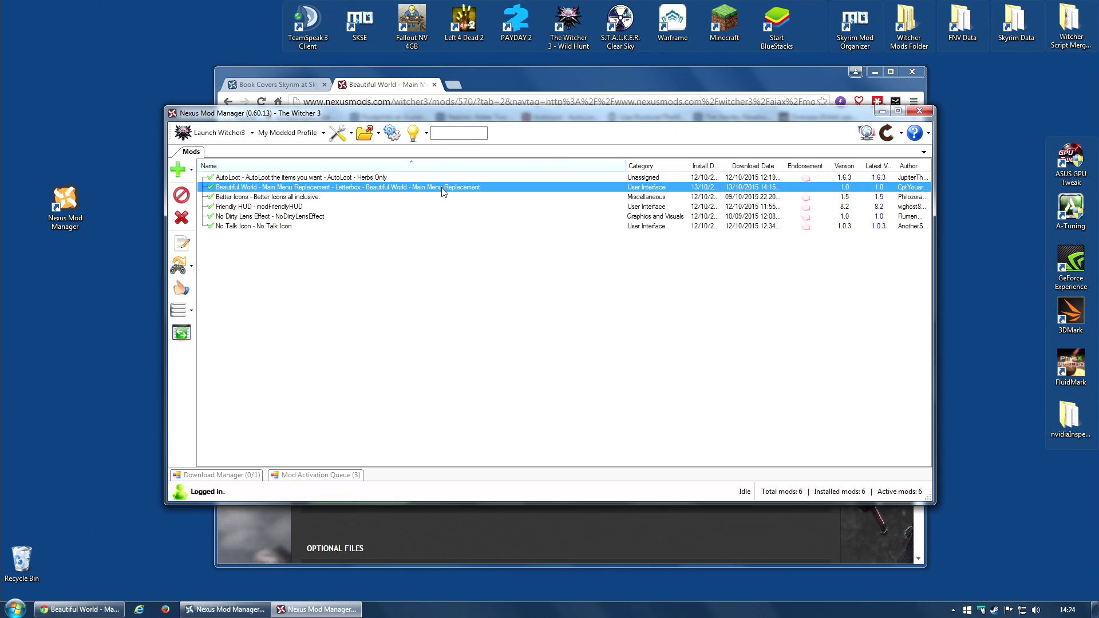
right_click(258, 185)
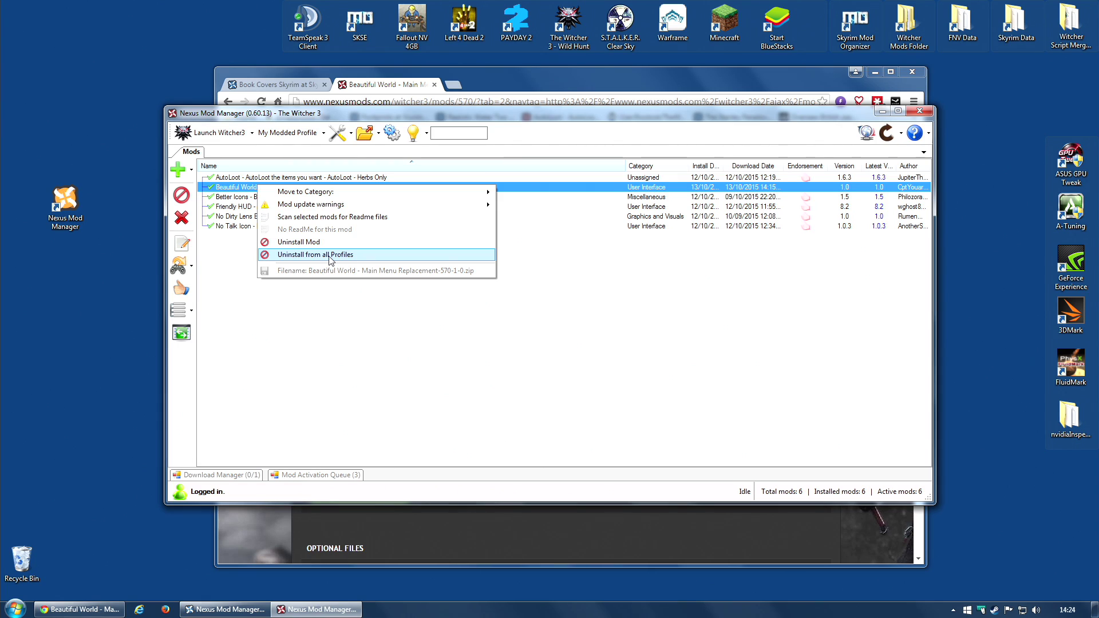
click(312, 242)
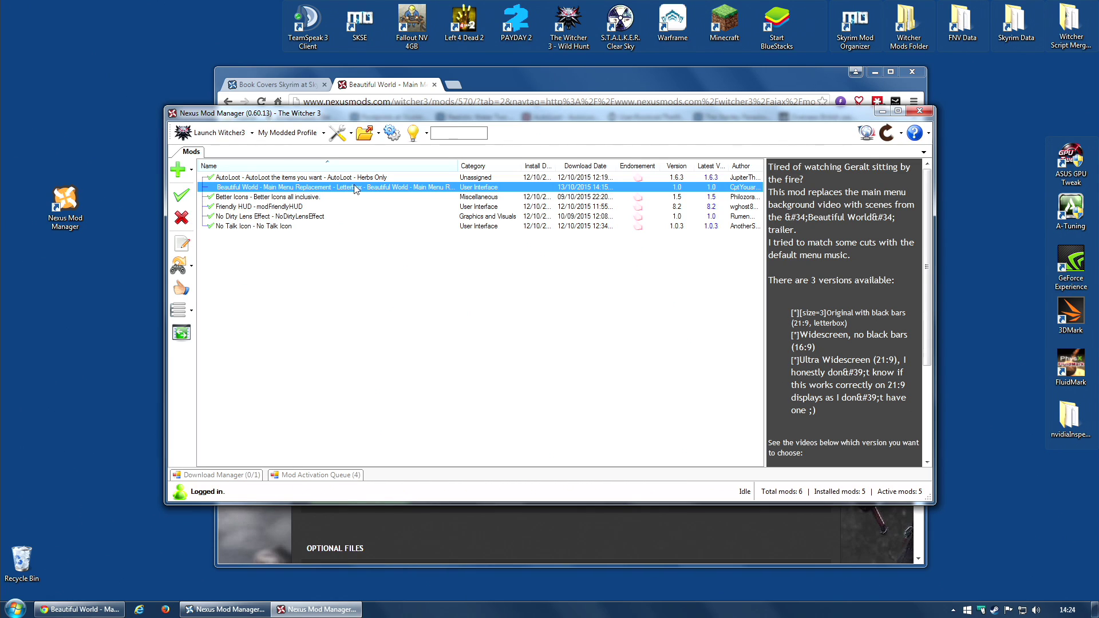
- Delete the uninstalled Beautiful World Letterbox mod from the Witcher 3 mod list and return to the Skyrim mod manager
click(295, 197)
click(309, 187)
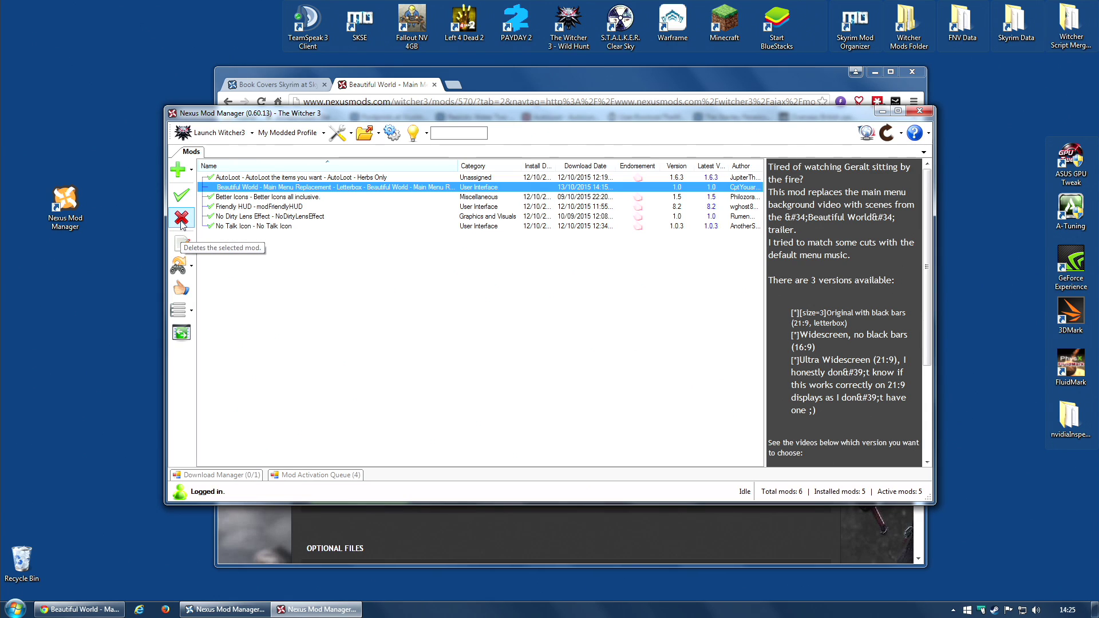
click(182, 218)
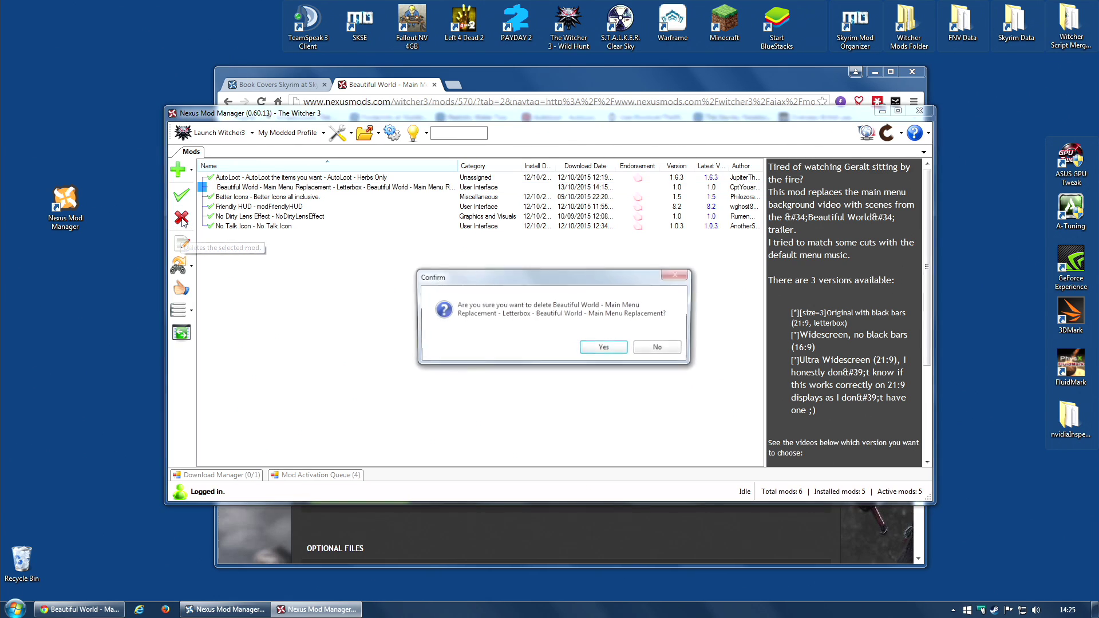
click(620, 349)
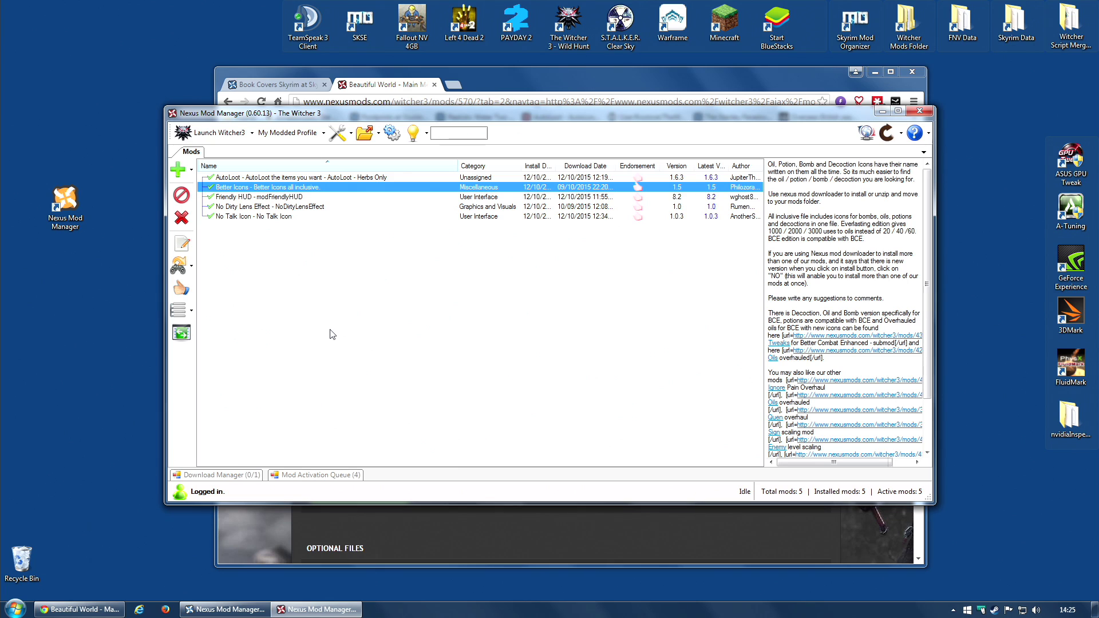
click(259, 519)
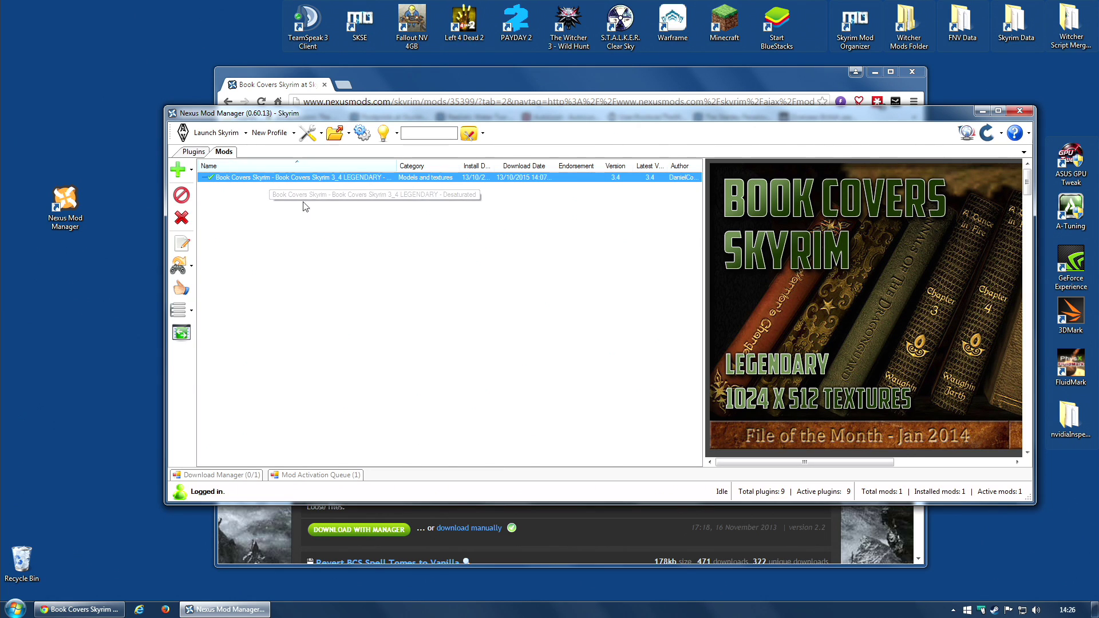
- Disable the Book Covers Skyrim mod and check the Skyrim Data folder for the removal of its BSA and ESP files
click(1022, 29)
double_click(1023, 29)
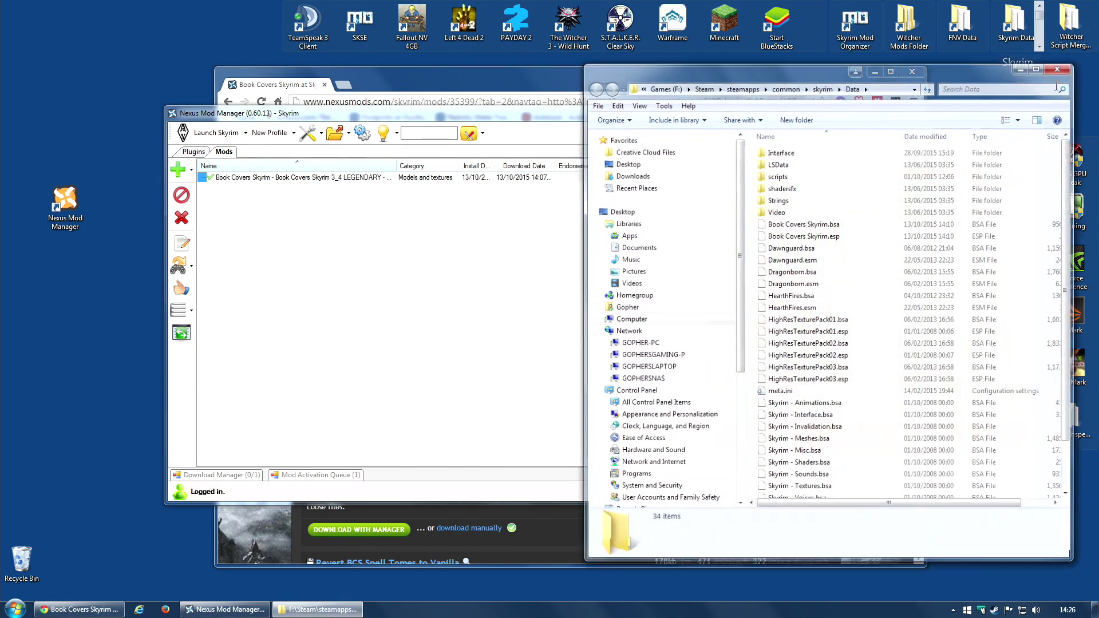
drag(811, 73, 825, 64)
drag(572, 112, 482, 134)
drag(931, 224, 749, 224)
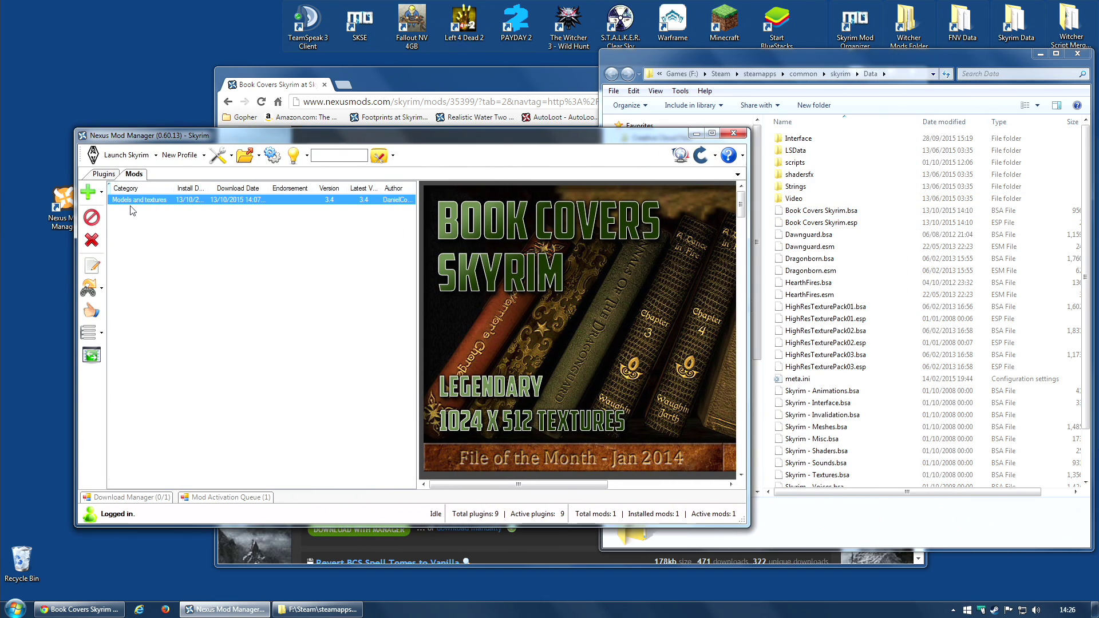
click(91, 218)
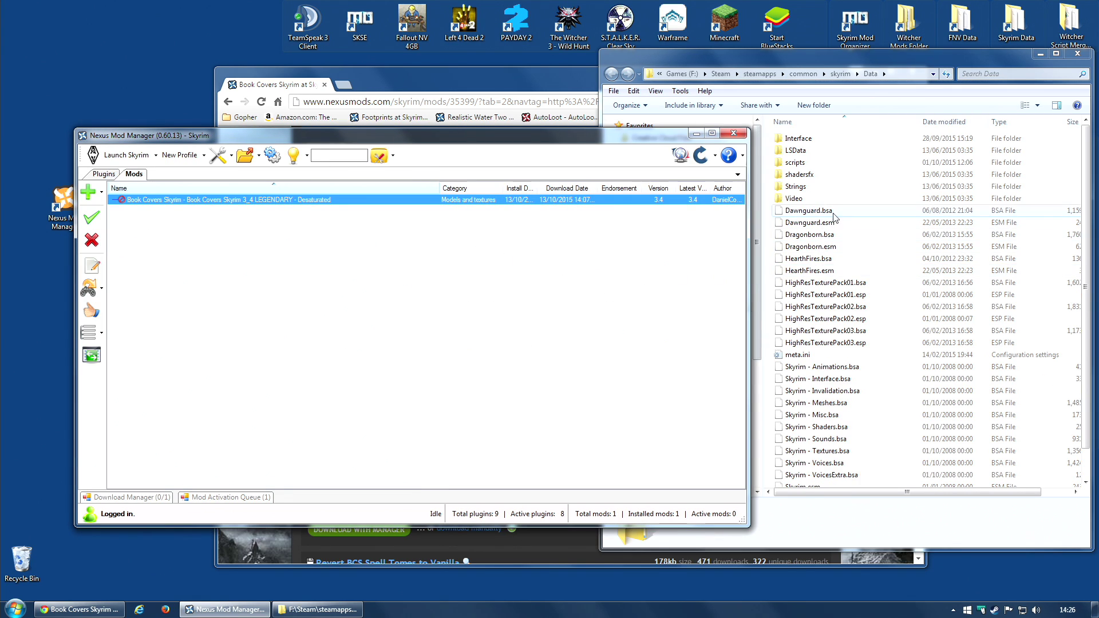
click(1079, 55)
click(1079, 56)
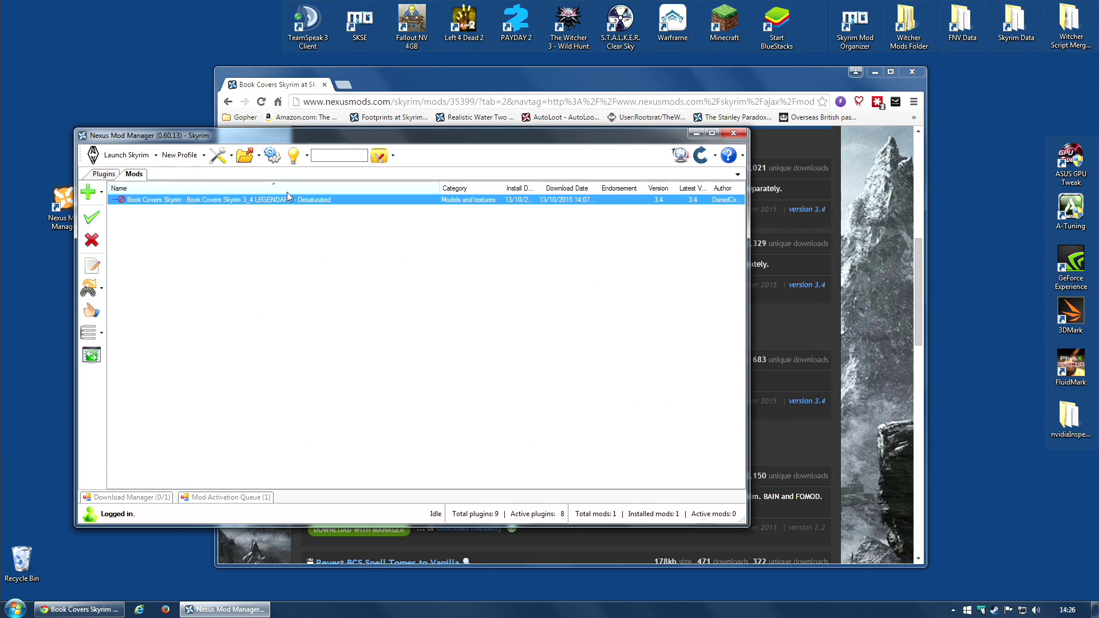
- Uninstall the Book Covers Skyrim mod with the Uninstall Mod option and delete it from the mod list
right_click(141, 200)
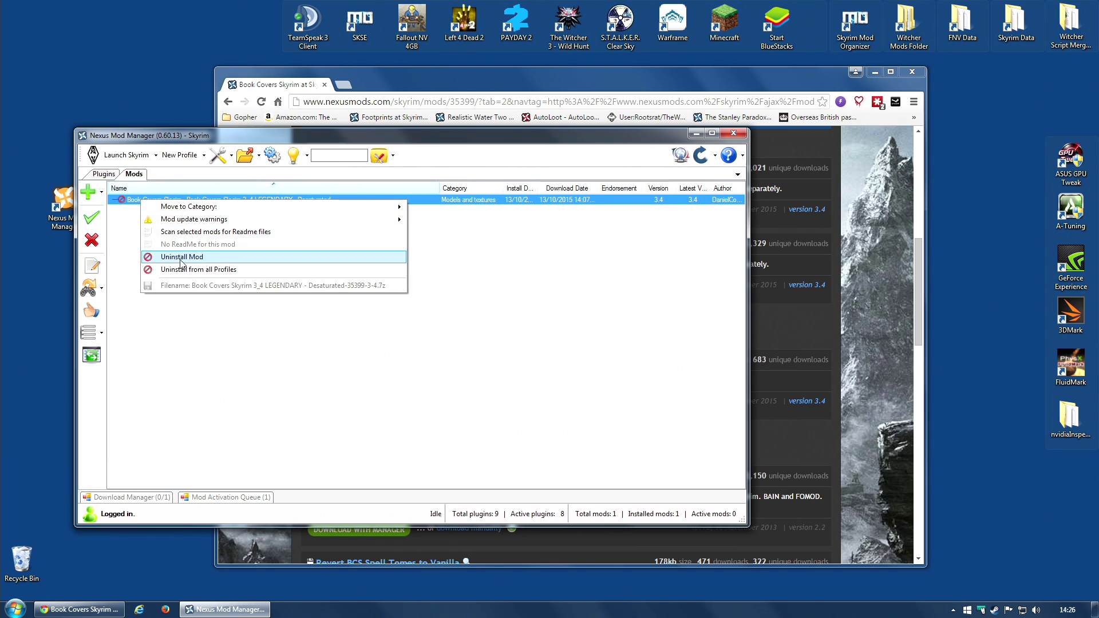
click(181, 259)
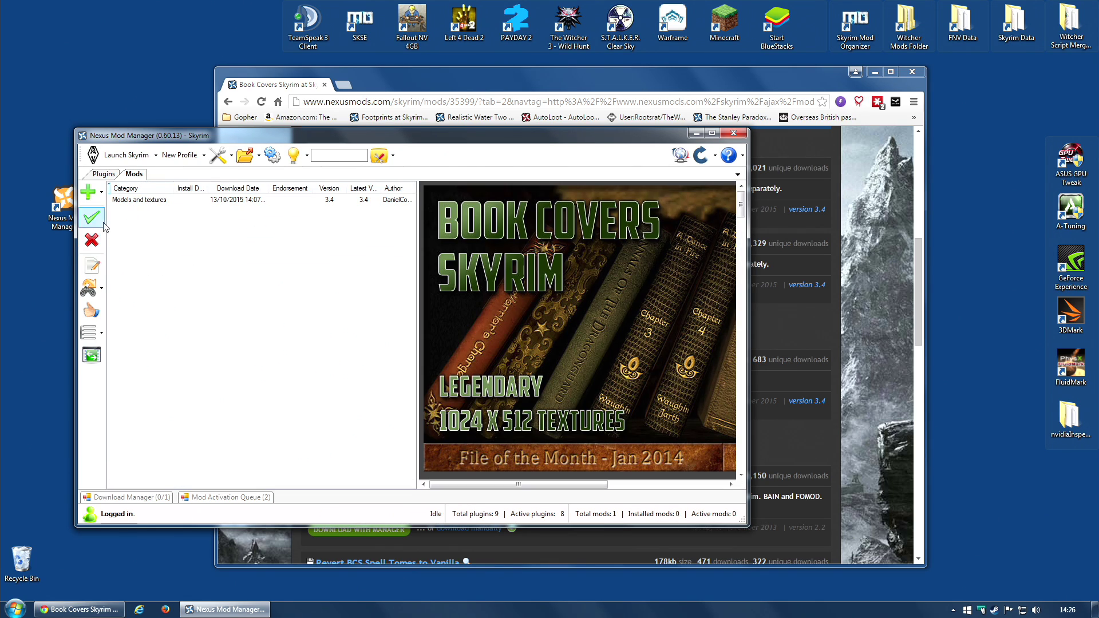
click(120, 205)
drag(748, 272, 984, 271)
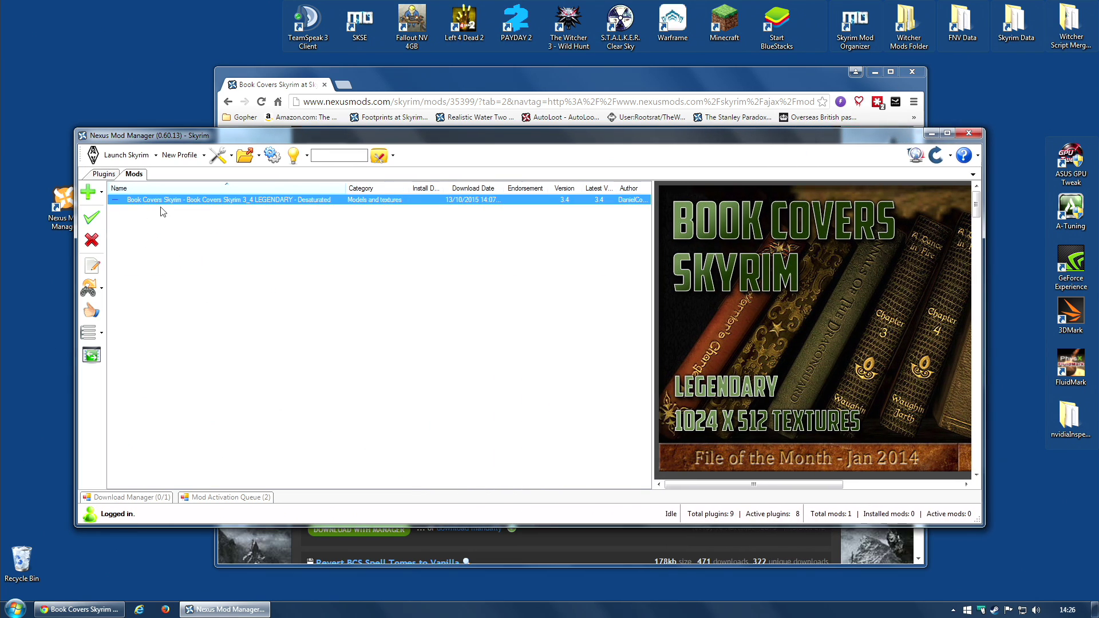
click(91, 241)
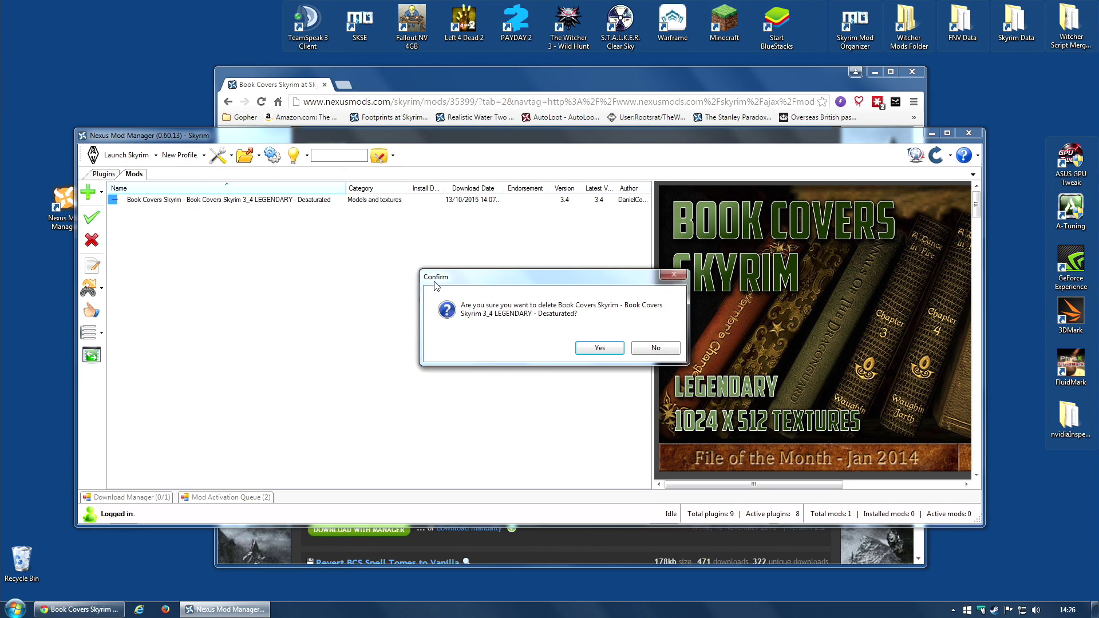
click(599, 347)
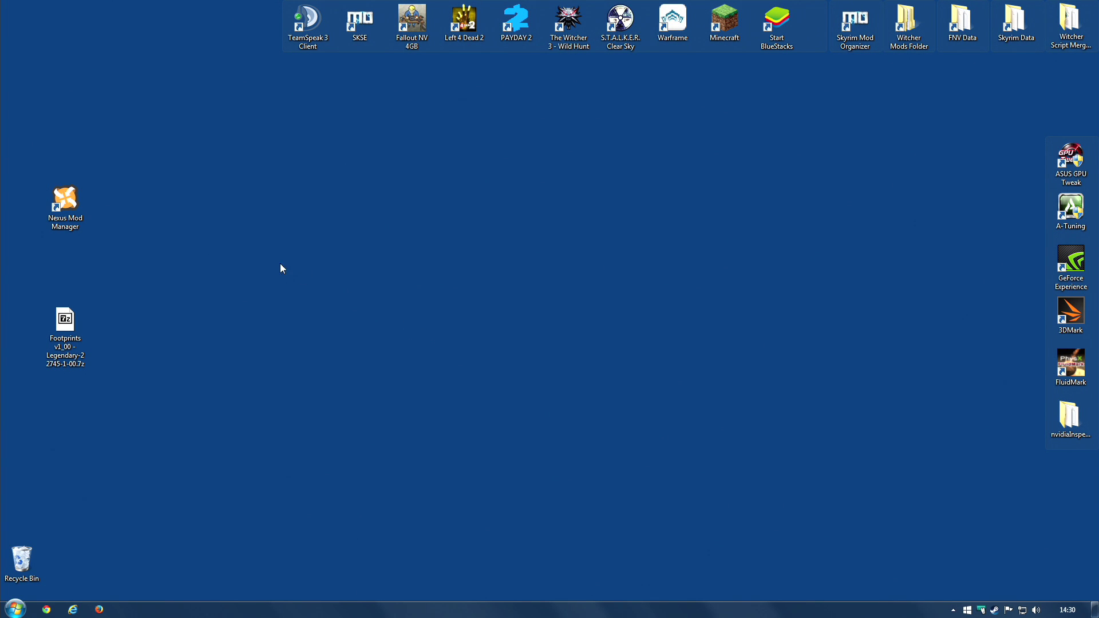
- Launch Nexus Mod Manager and arrange its window clear of the Footprints archive on the desktop
click(64, 329)
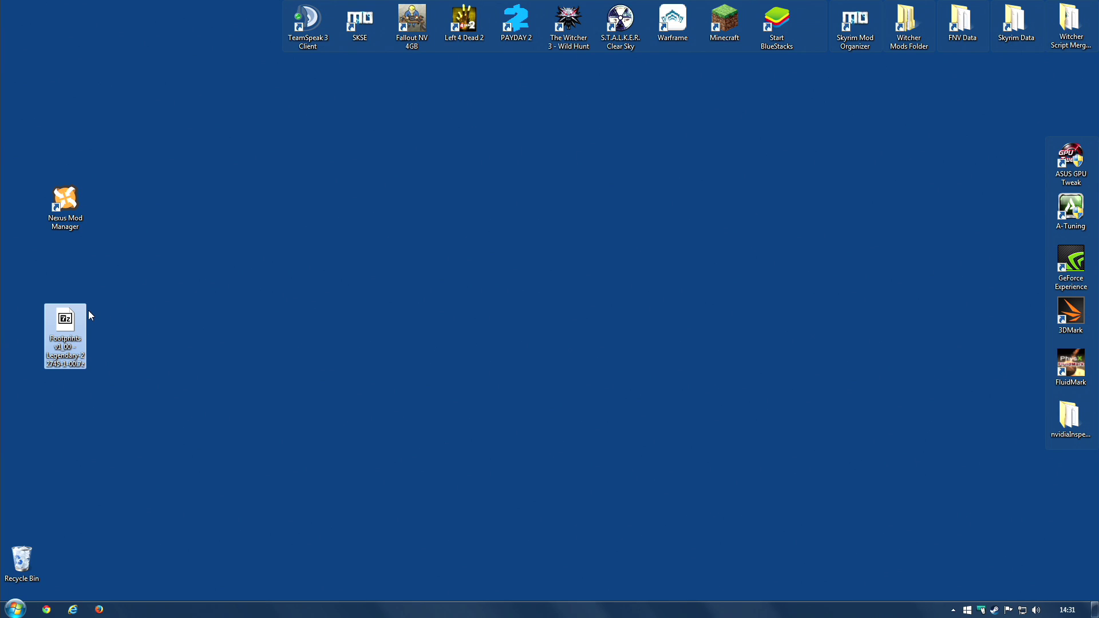
double_click(64, 203)
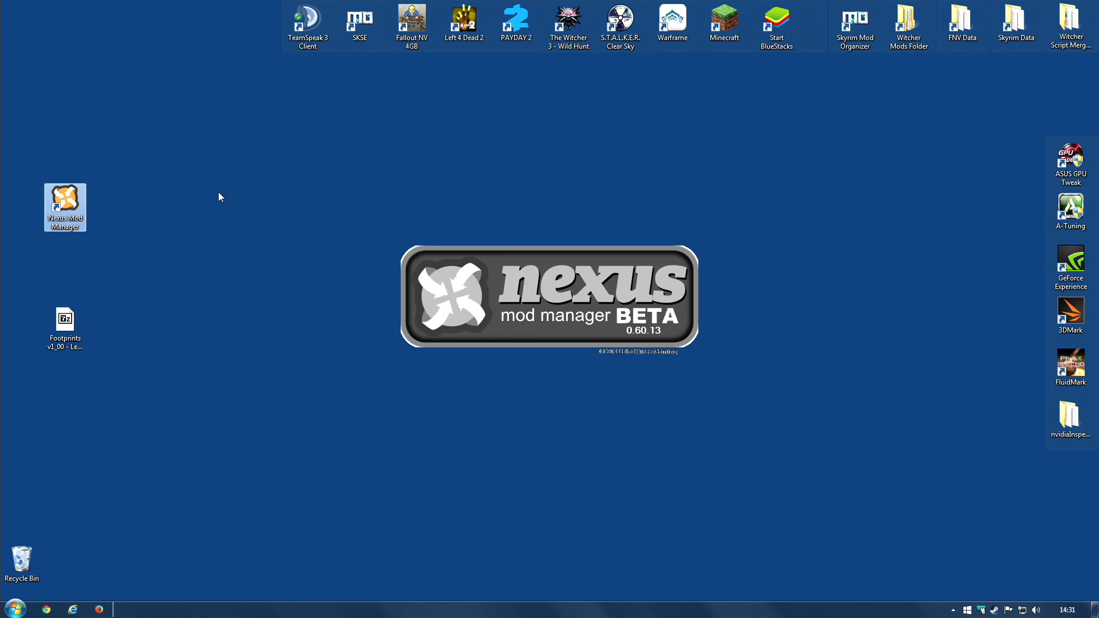
click(80, 331)
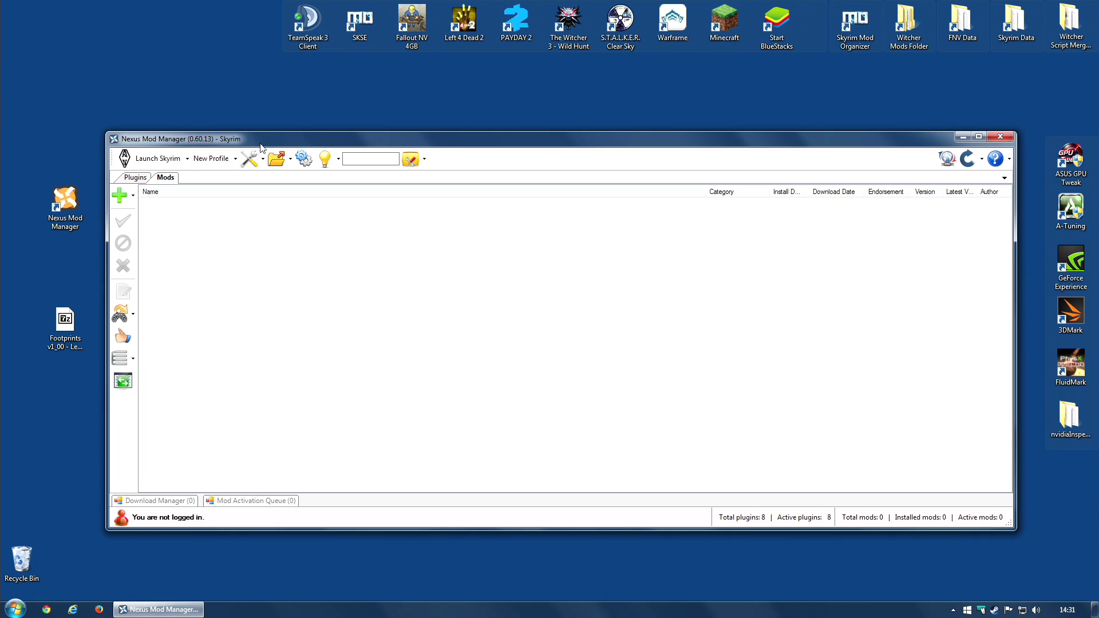
drag(255, 147, 265, 123)
drag(103, 226, 213, 226)
drag(461, 119, 403, 115)
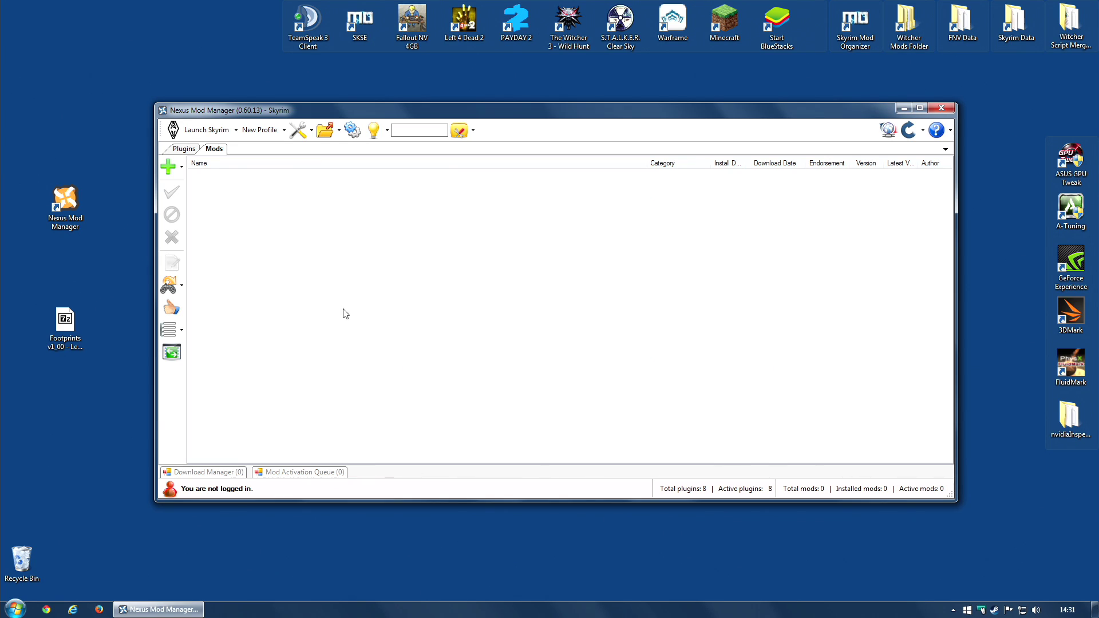
- Add the Footprints v1_00 - Legendary archive from the desktop as a mod file and select it in the mod list
click(169, 169)
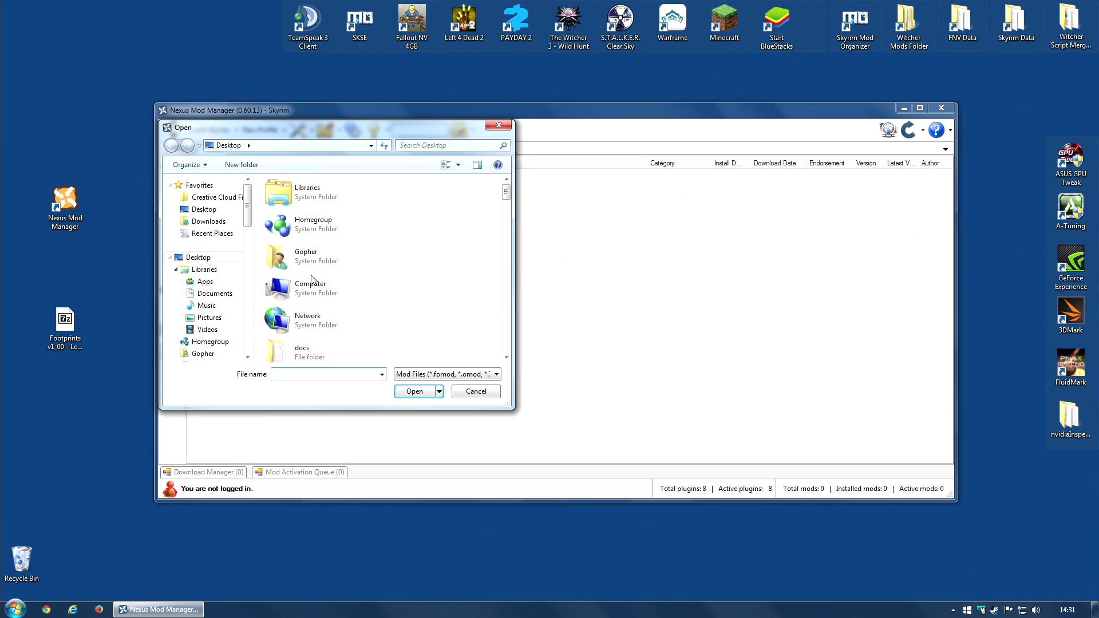
drag(506, 195, 513, 275)
double_click(343, 232)
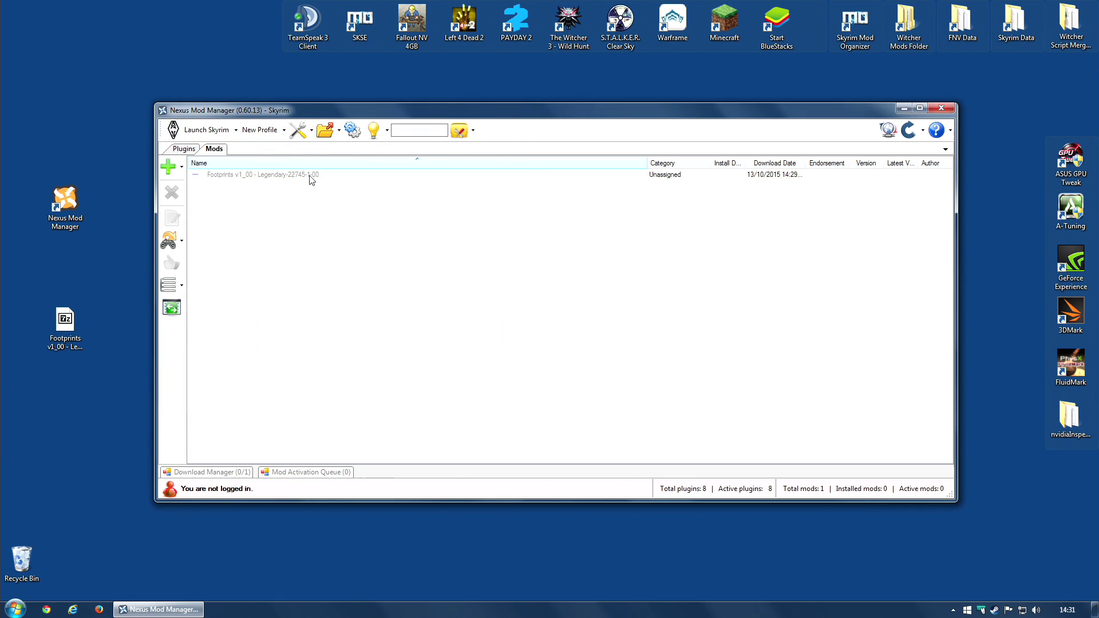
click(314, 178)
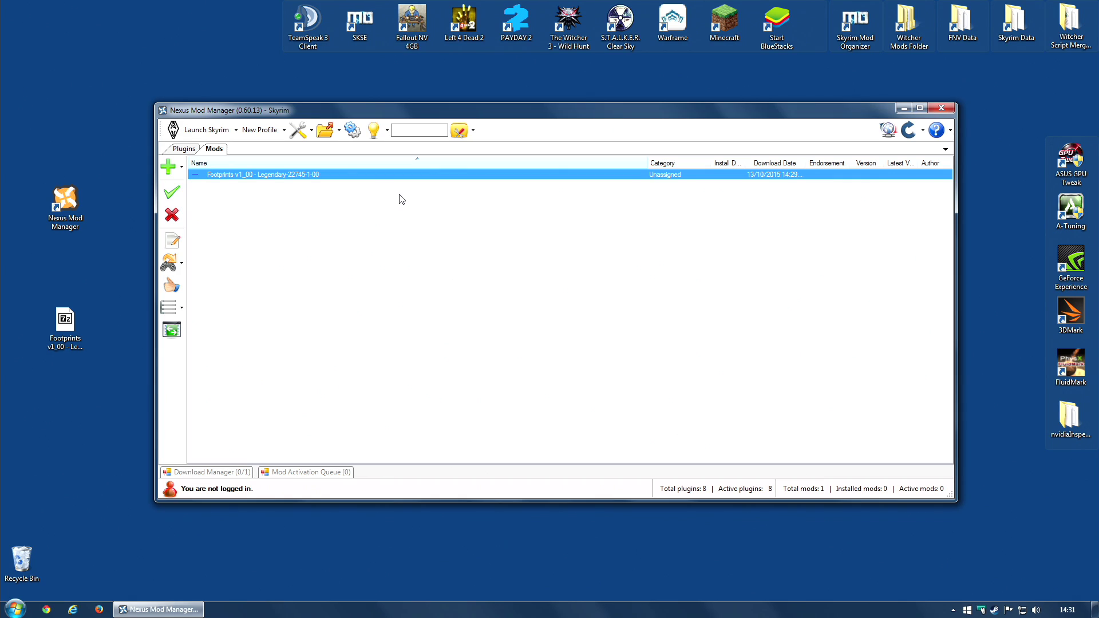
- Install the Footprints mod and uninstall it again
click(172, 194)
right_click(255, 177)
click(282, 242)
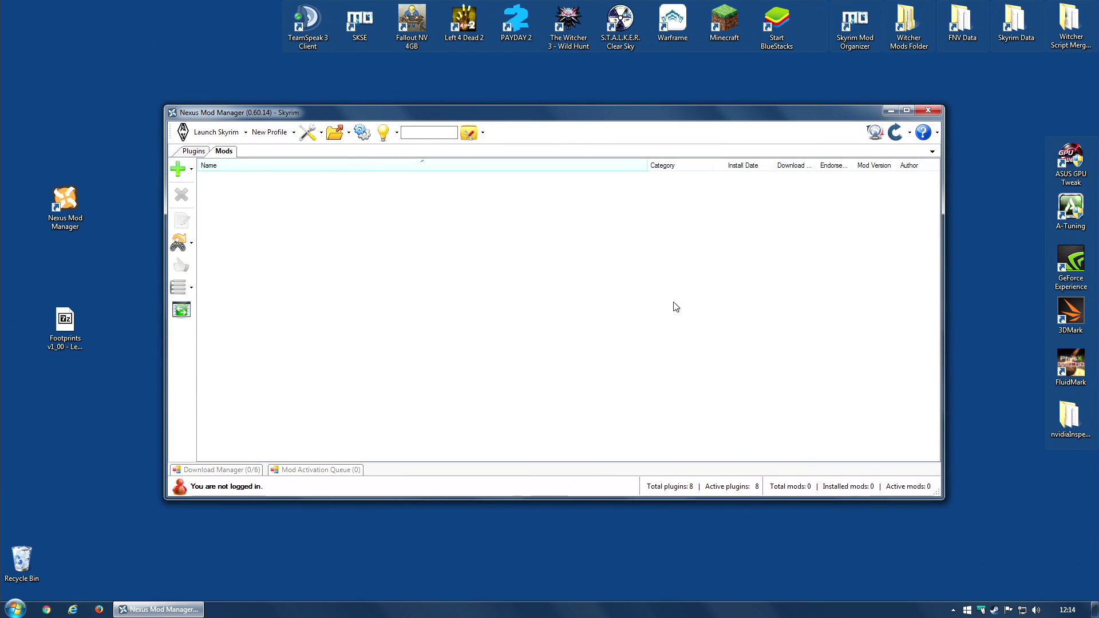
- Add the Footprints archive straight from the desktop into the mod list and check the Nexus Mod Manager shortcut for the Run as administrator option
click(65, 324)
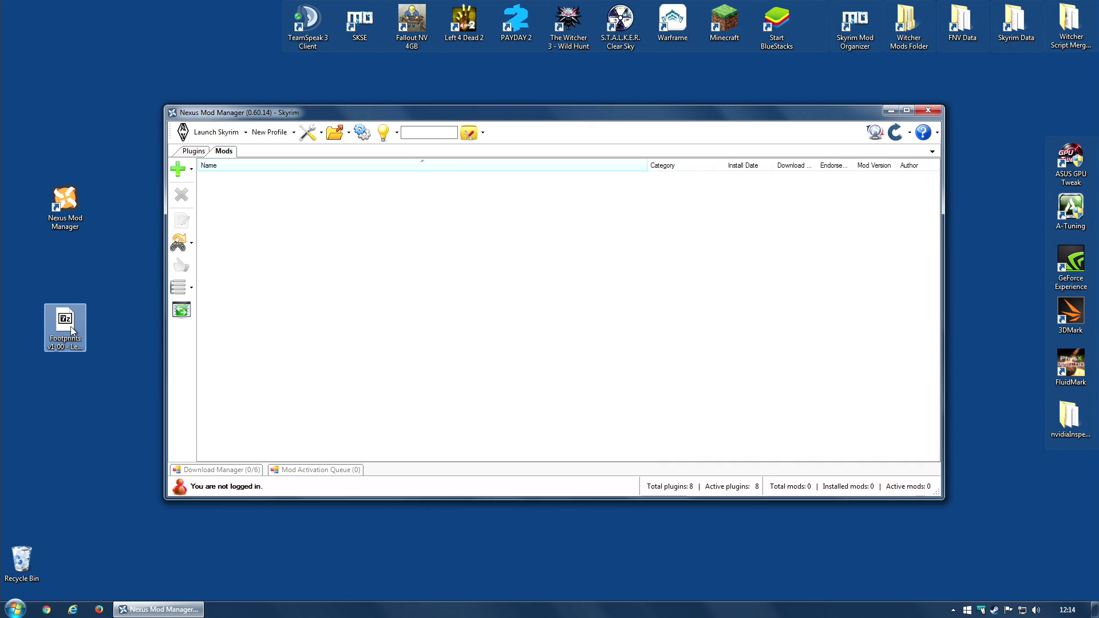
drag(65, 324, 260, 256)
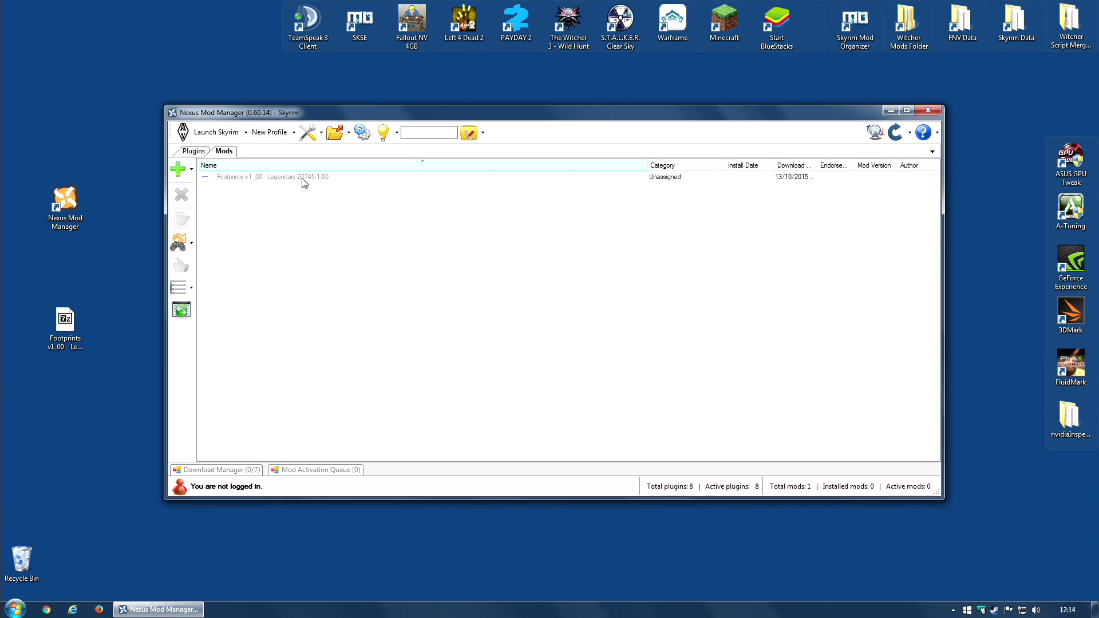
right_click(63, 210)
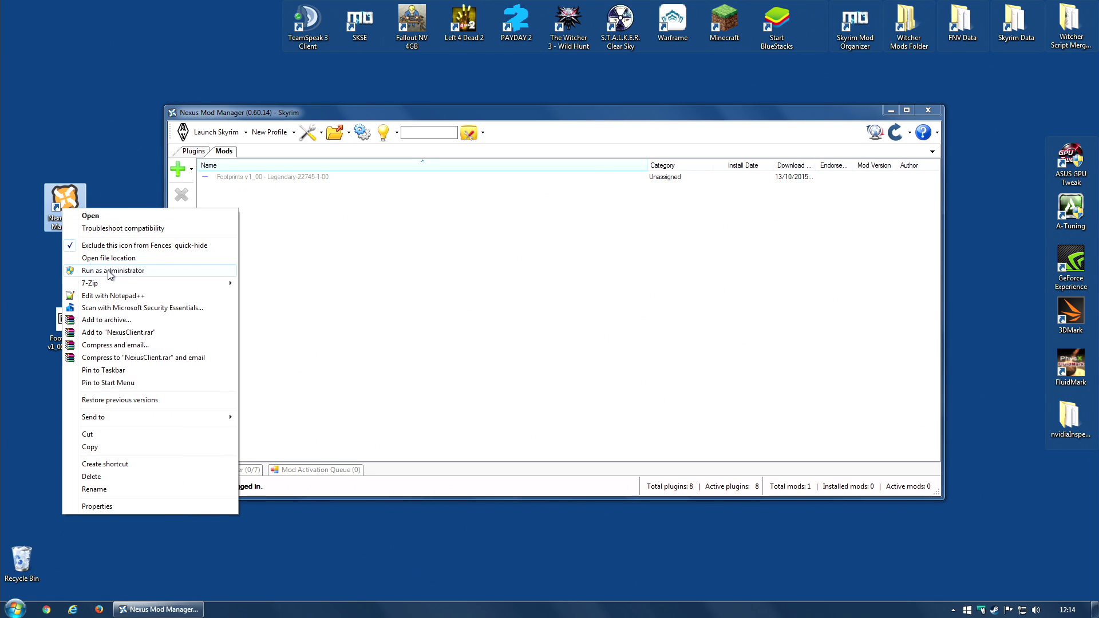
click(375, 260)
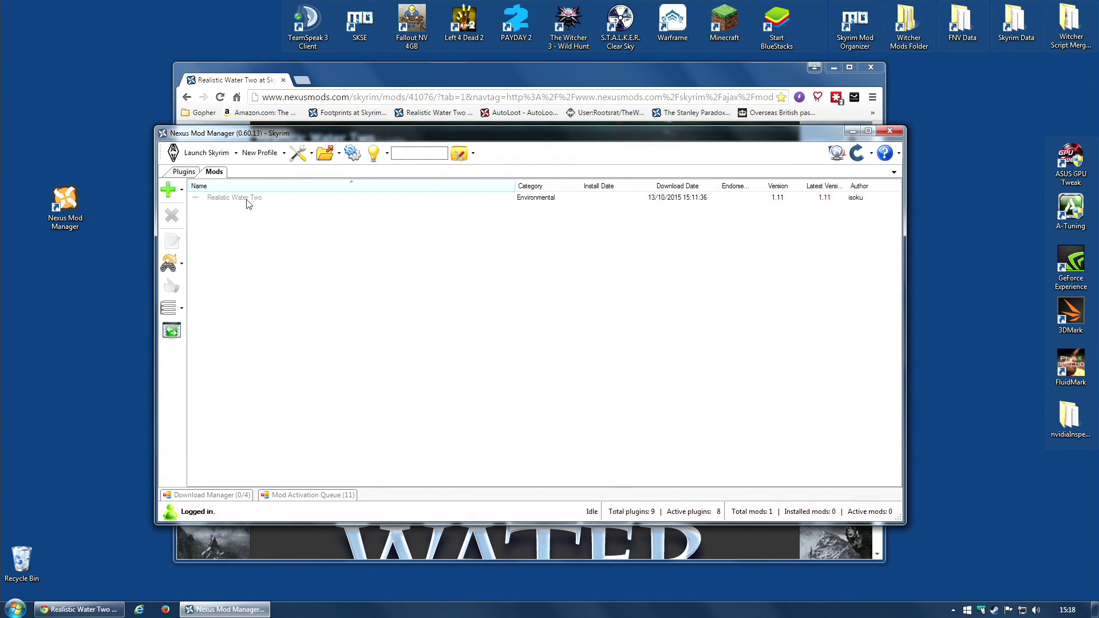
- Start installing Realistic Water Two with High resolution and Default compatibility, and continue to the add-on options
click(245, 200)
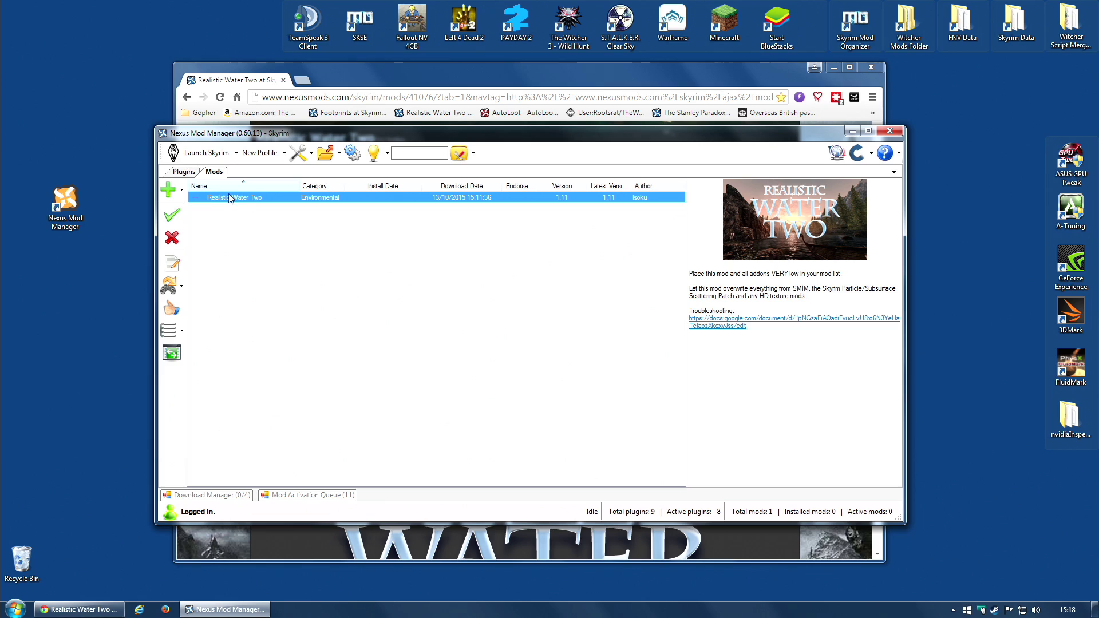
click(171, 216)
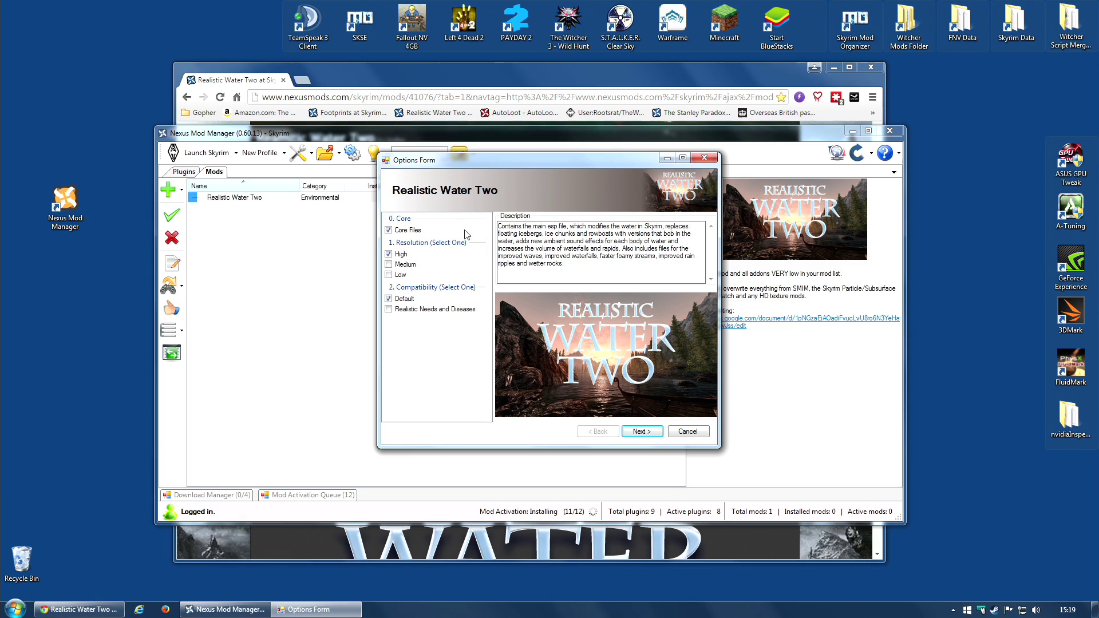
click(389, 265)
click(389, 255)
click(389, 309)
click(388, 299)
click(653, 437)
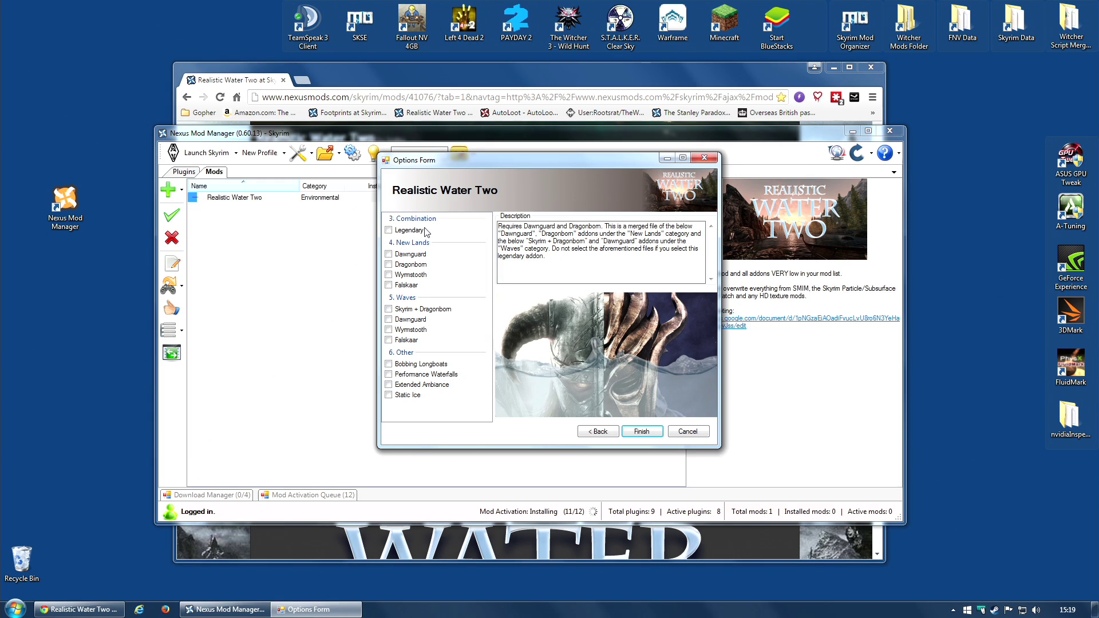
- Select the Legendary combination and review the Dawnguard, Dragonborn, Wyrmstooth and Falskaar descriptions under New Lands
click(390, 231)
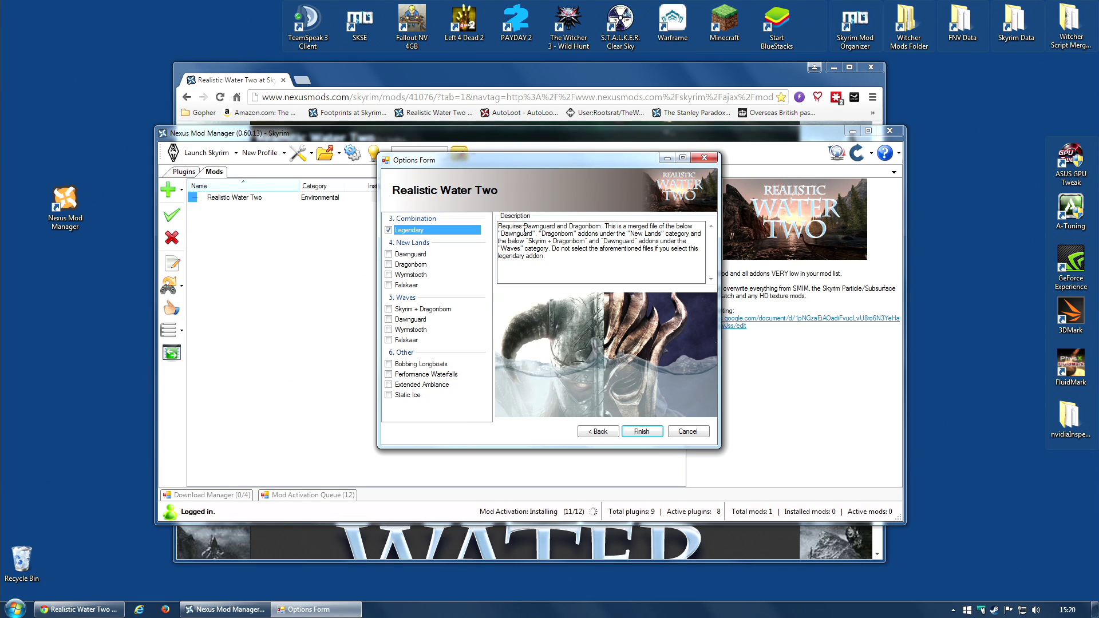
click(422, 255)
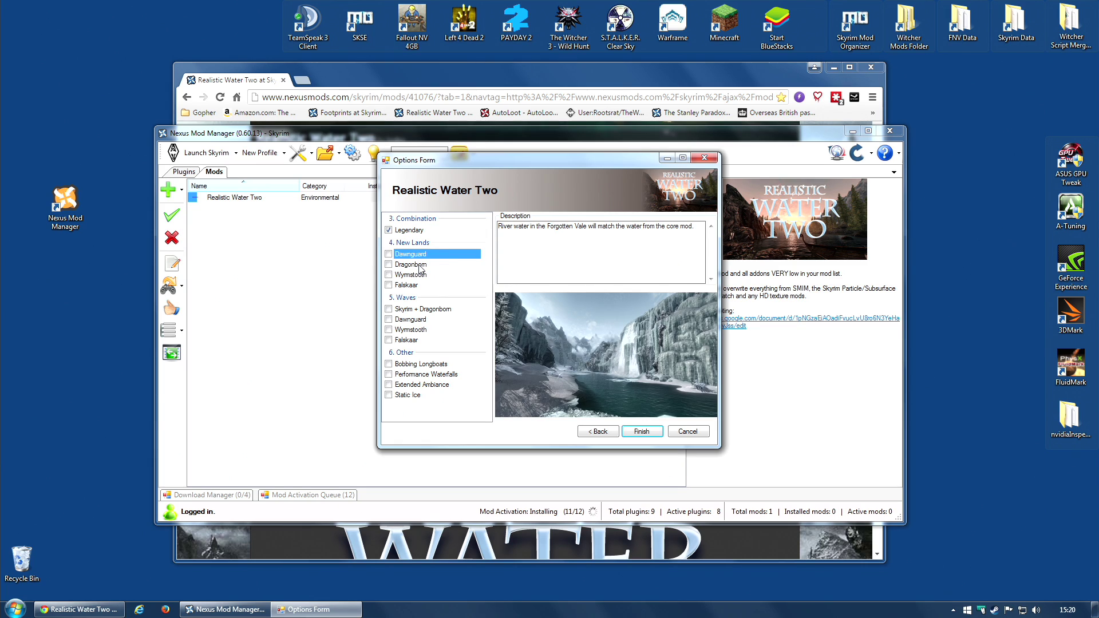
click(421, 267)
click(420, 276)
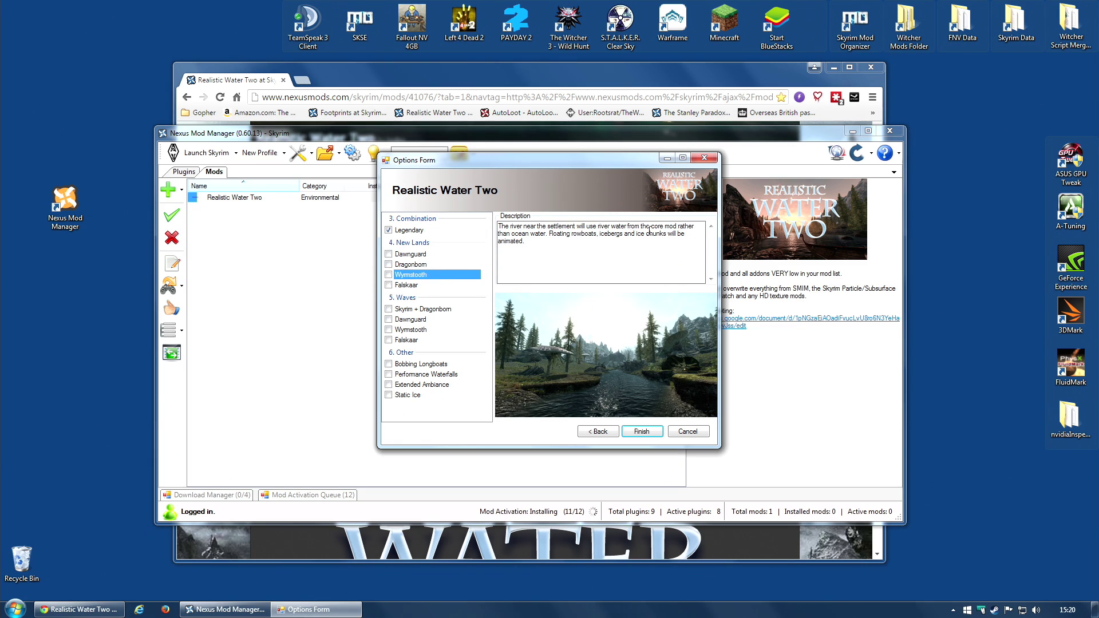
click(399, 285)
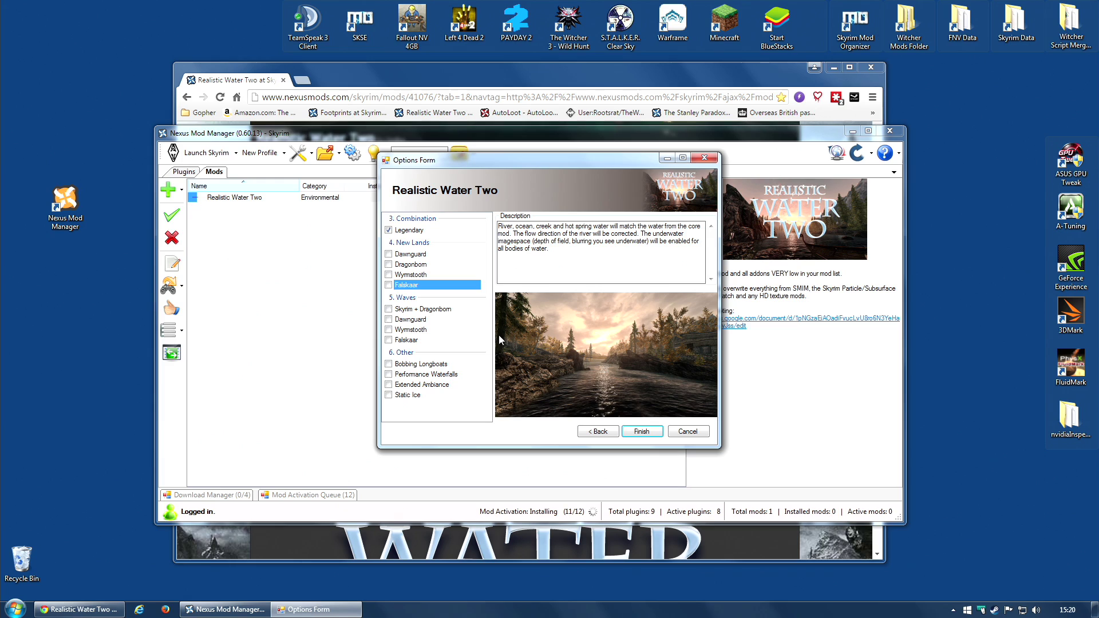
- Review the Skyrim + Dragonborn waves and Extended Ambiance options and finish the Realistic Water Two installation
click(399, 312)
click(419, 386)
click(655, 434)
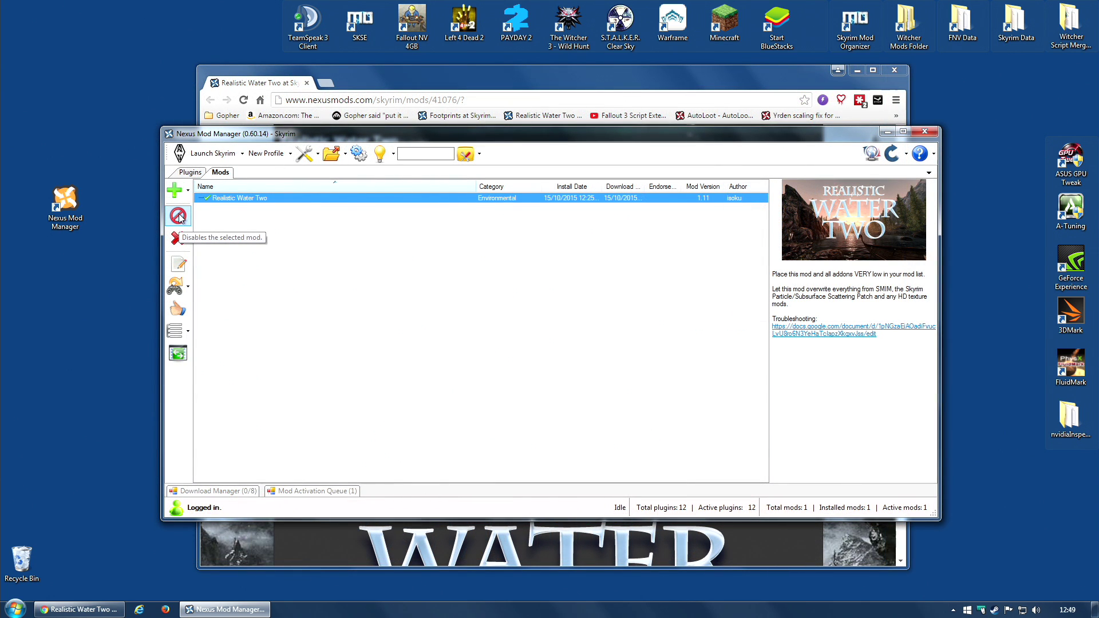
- Disable the Realistic Water Two mod, re-enable it and disable it once more
click(179, 216)
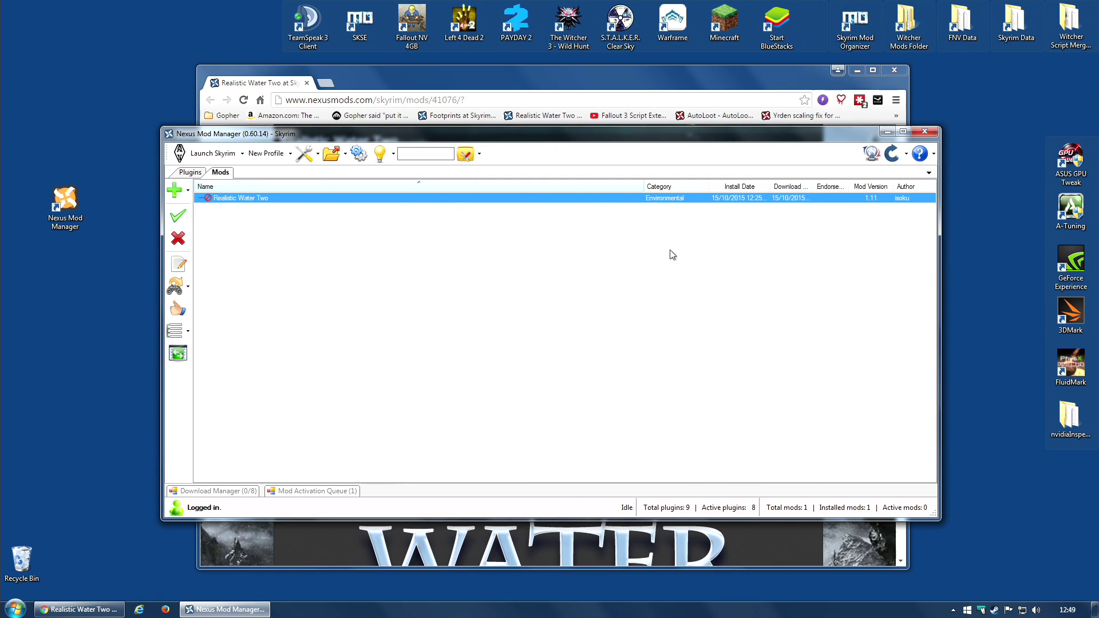
click(178, 217)
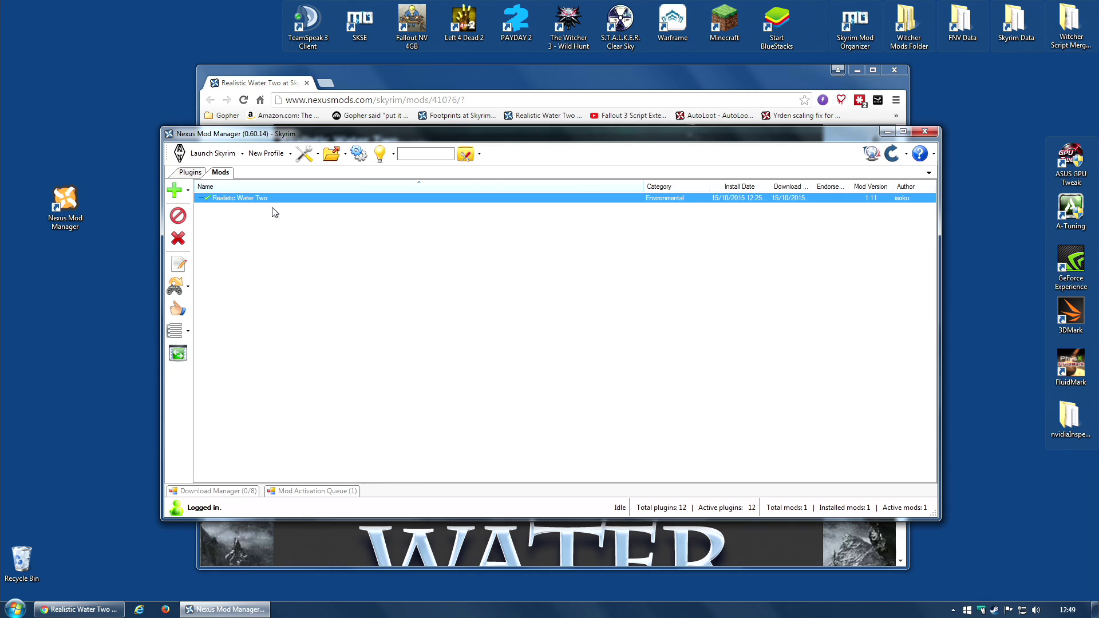
click(179, 217)
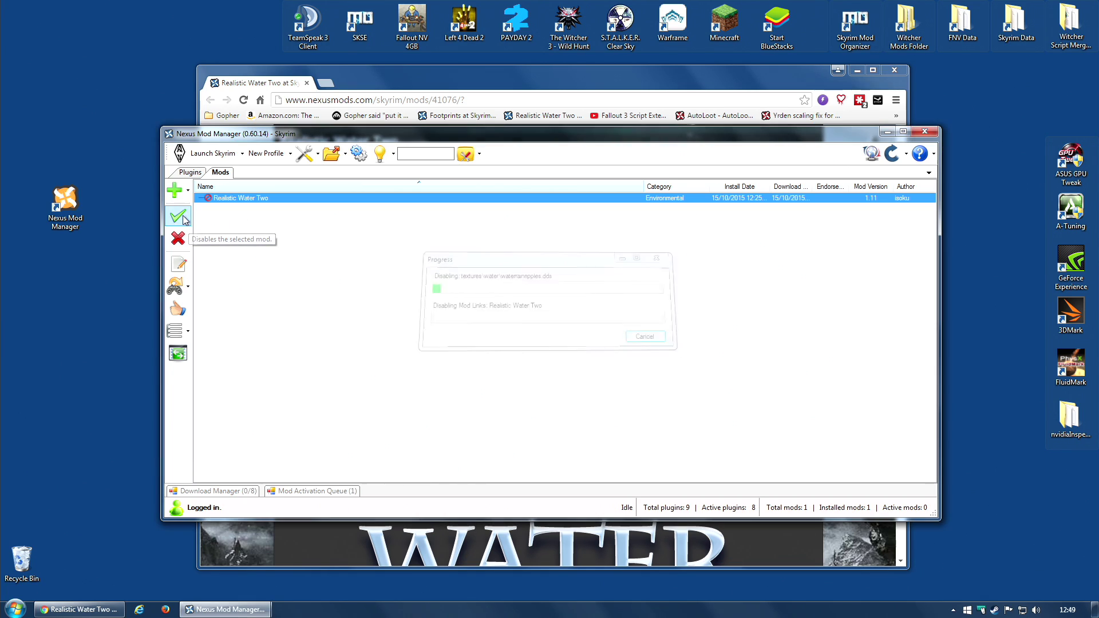
- Uninstall Realistic Water Two from all profiles and start reinstalling it with High resolution and Default compatibility
right_click(274, 199)
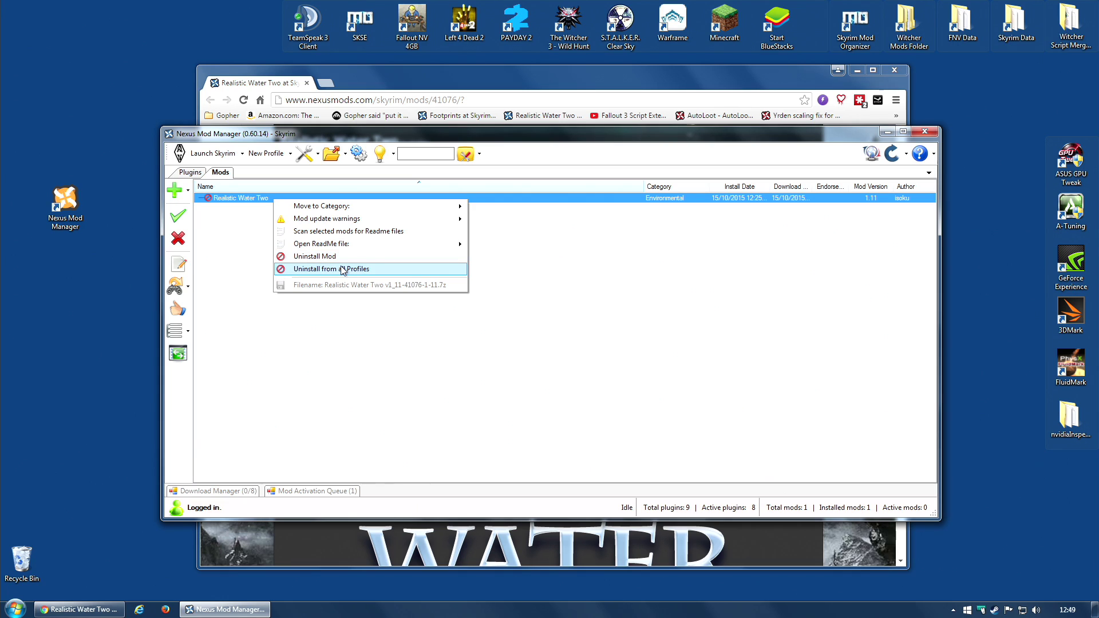
click(343, 268)
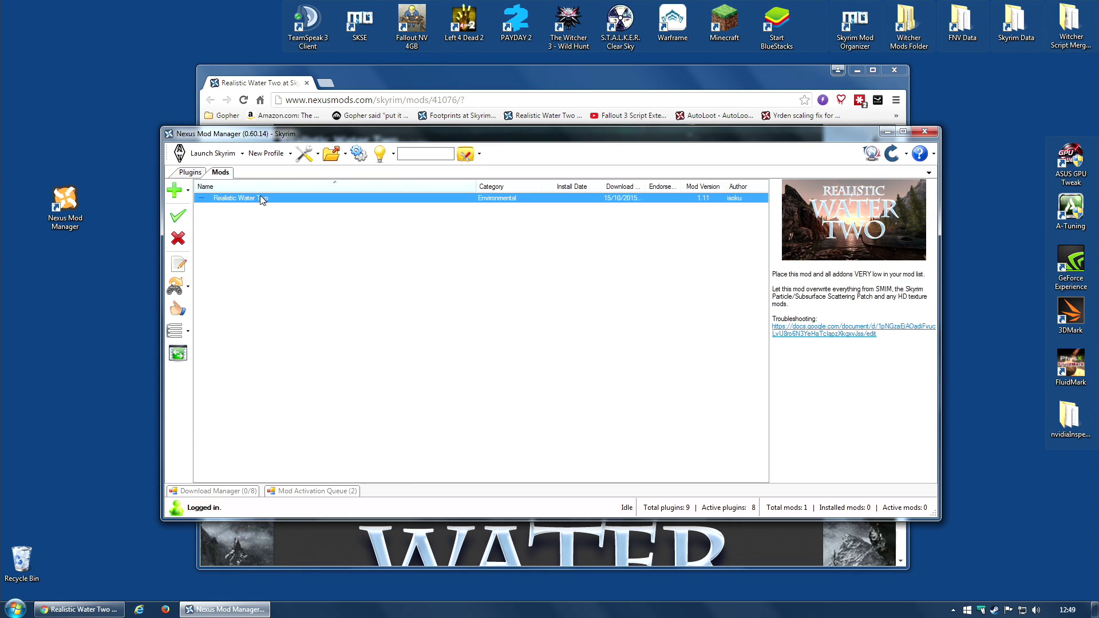
click(178, 216)
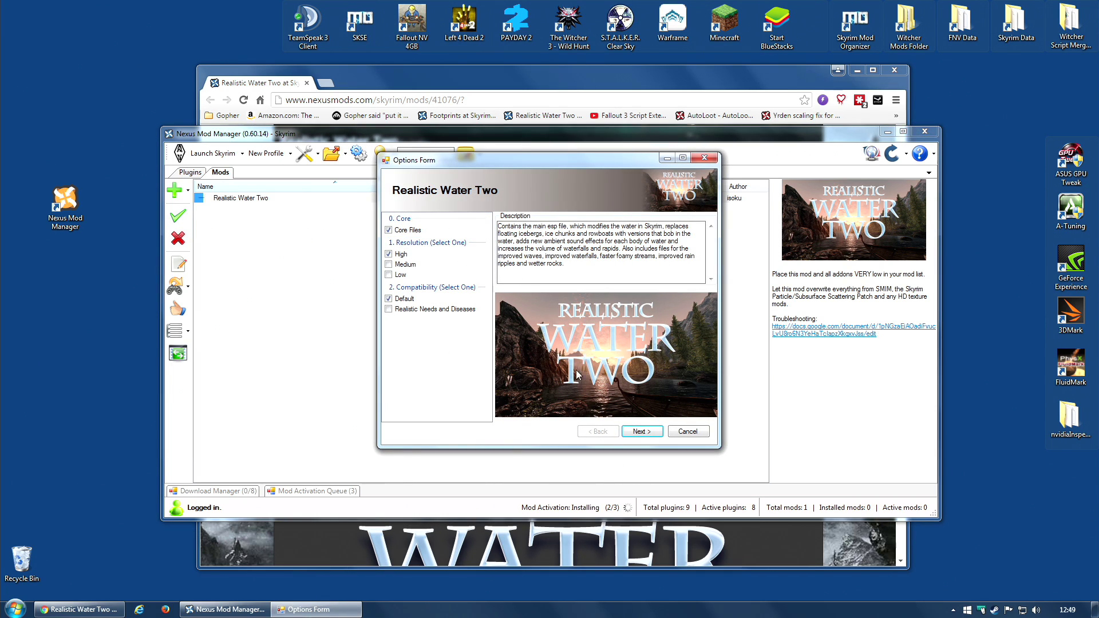
click(642, 432)
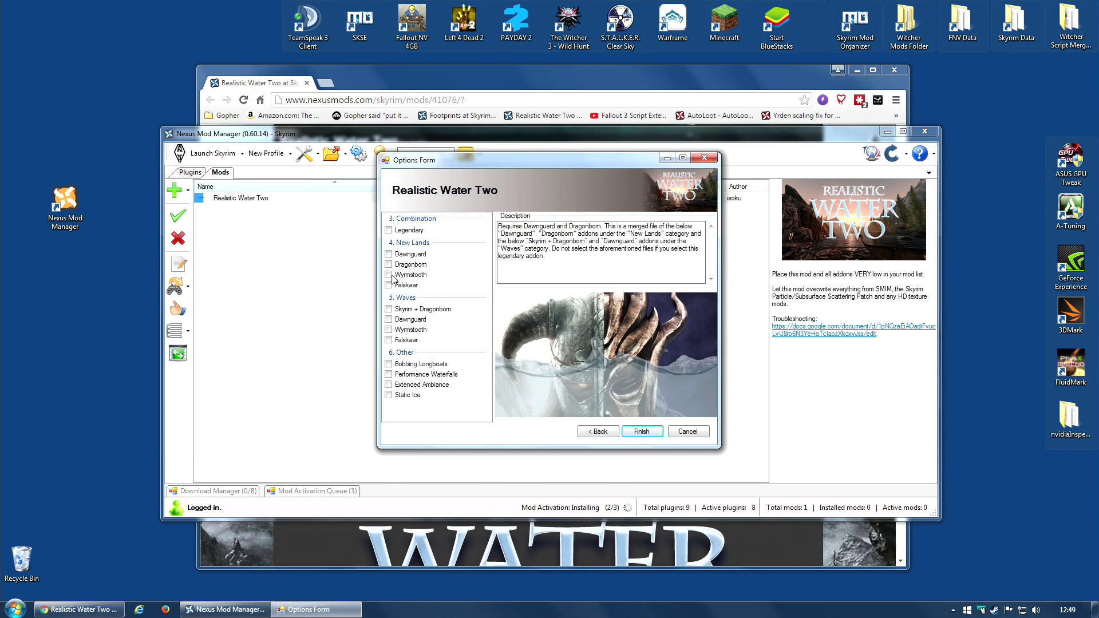
- Choose the Legendary combination, the Skyrim + Dragonborn and Dawnguard waves and Bobbing Longboats, and finish the Realistic Water Two installation
click(389, 231)
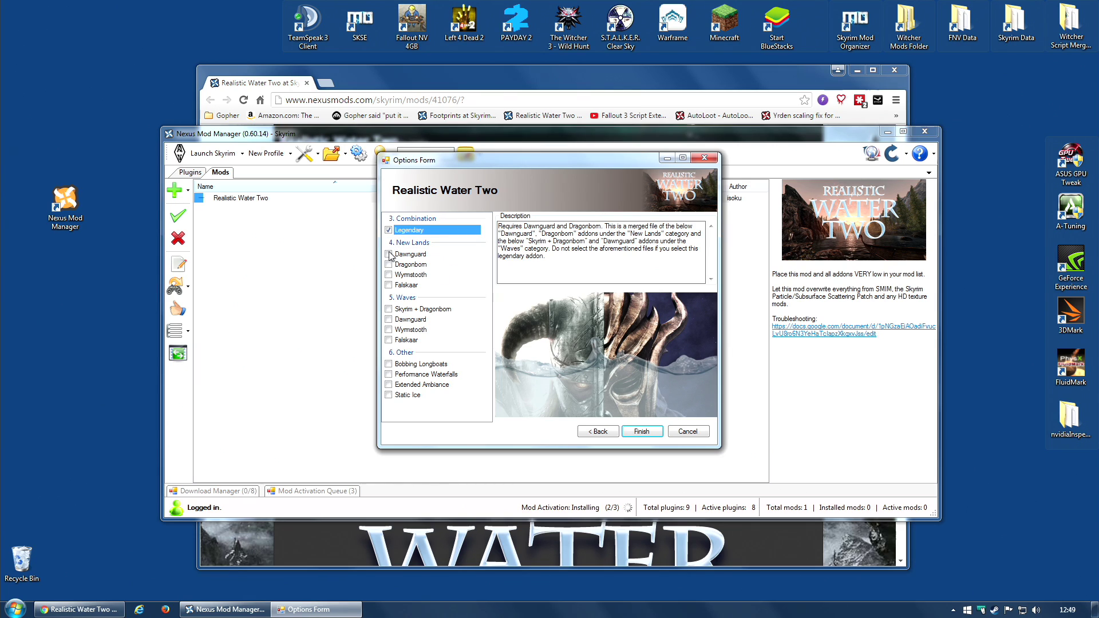
click(389, 310)
click(388, 320)
click(389, 364)
click(653, 433)
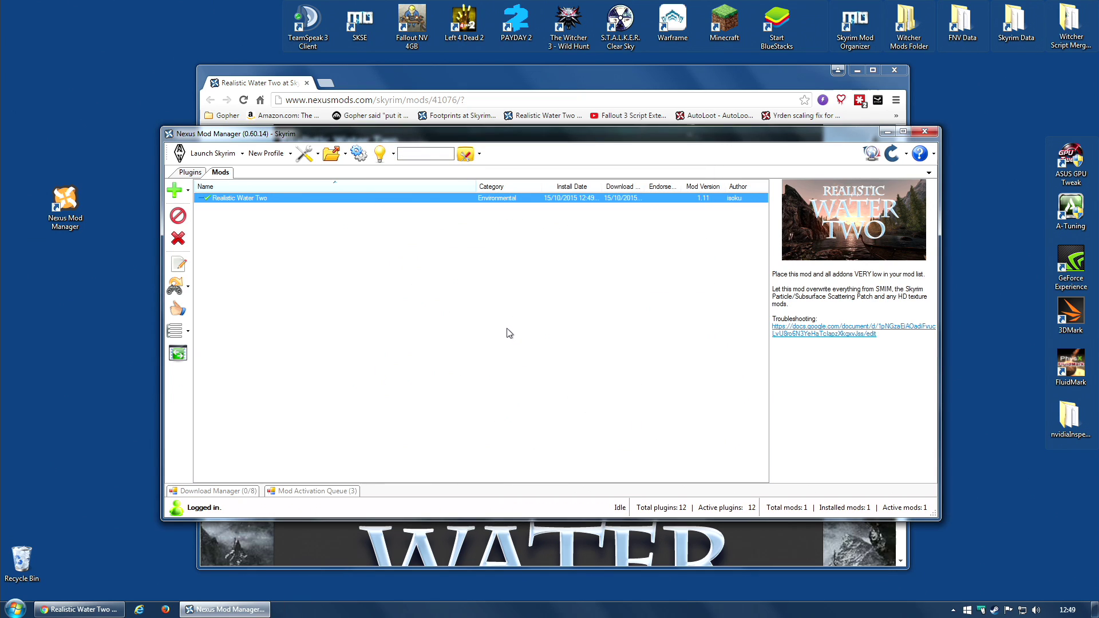
- Disable the reinstalled Realistic Water Two mod and enable it again
click(174, 220)
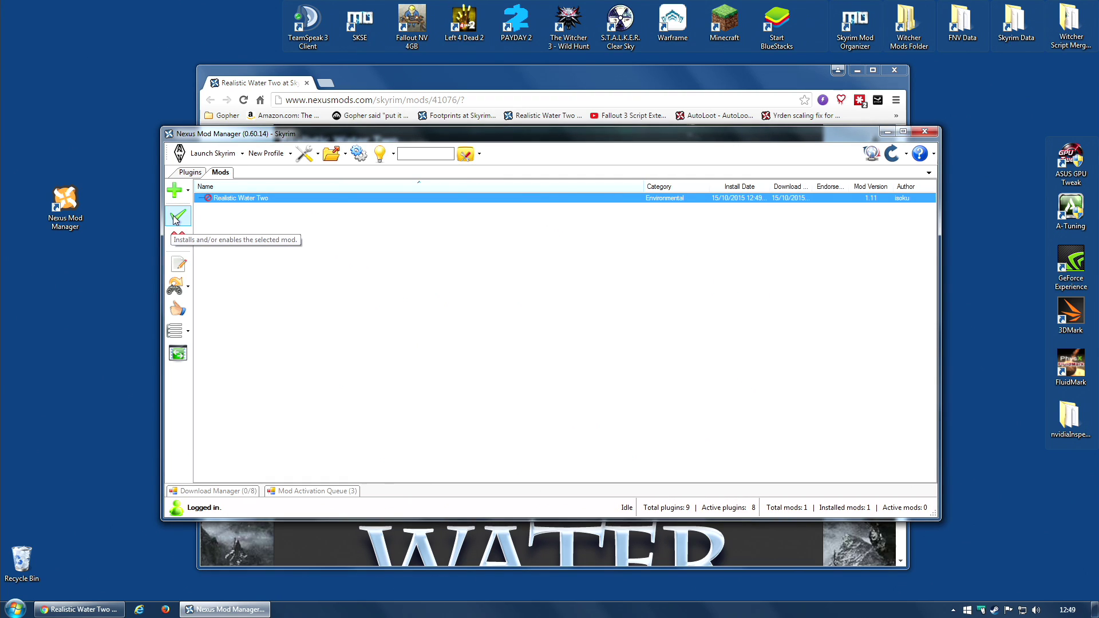
click(175, 219)
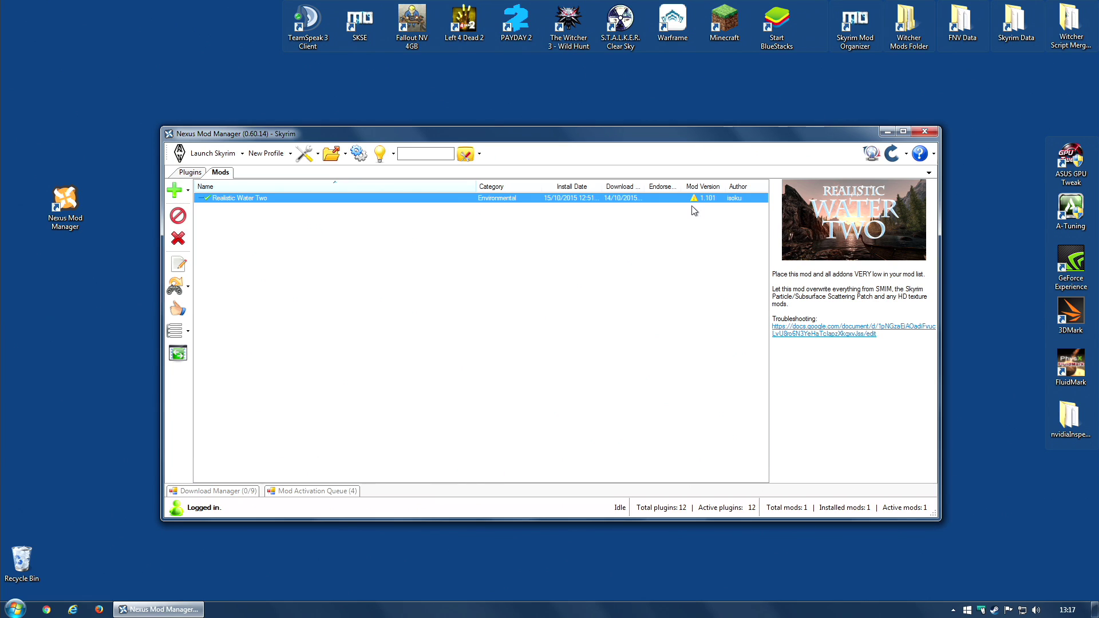
- Toggle the mod update warning for the installed Realistic Water Two file
mouse_move(693, 200)
right_click(696, 203)
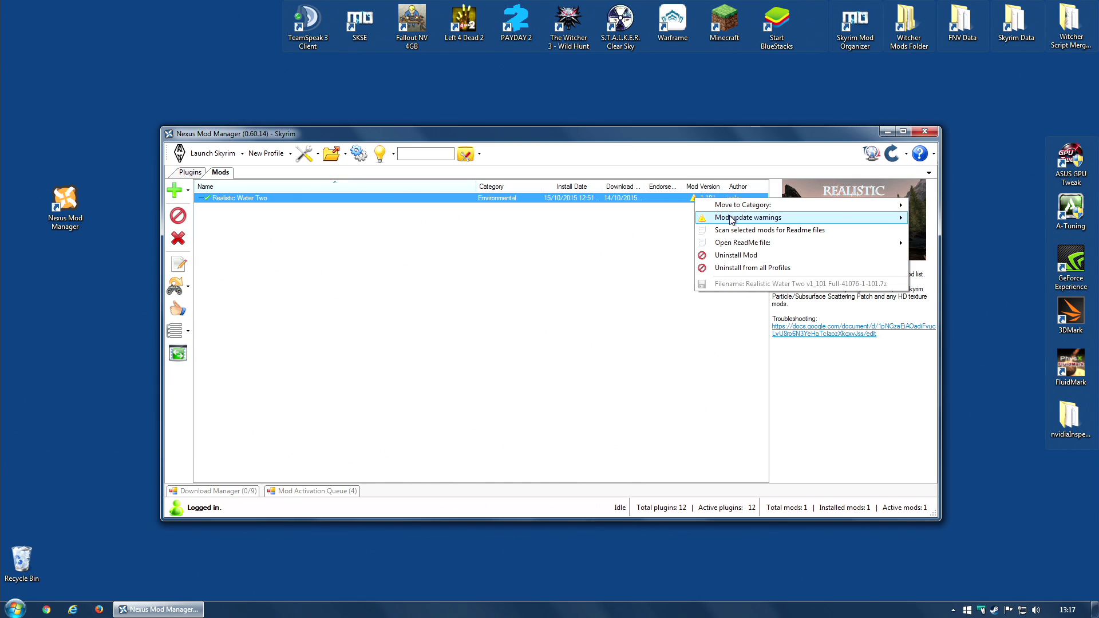
mouse_move(741, 220)
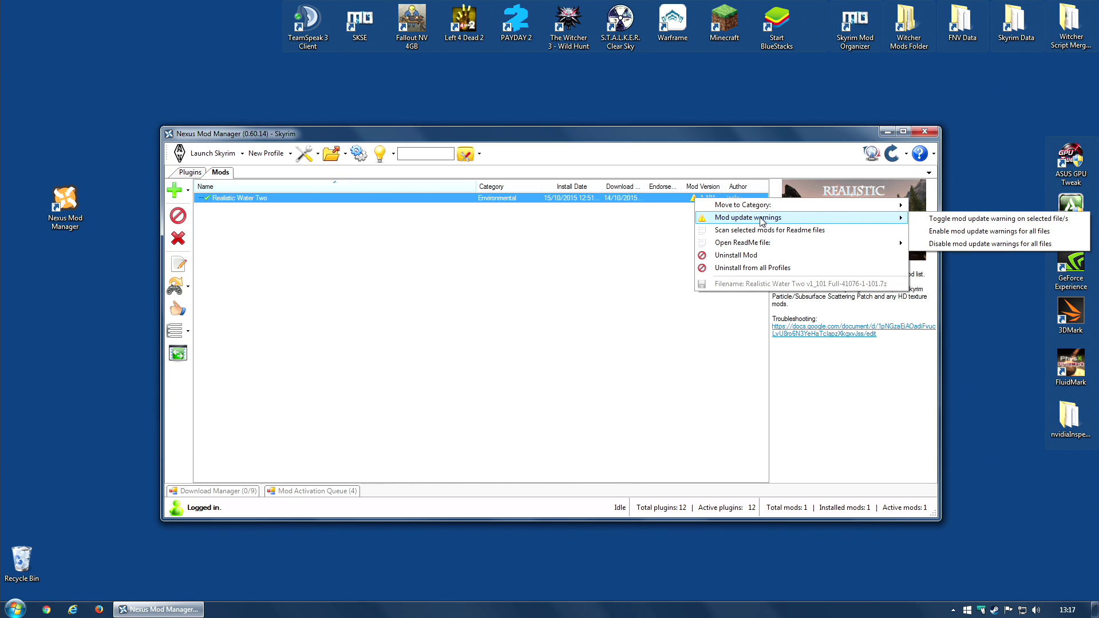
click(974, 220)
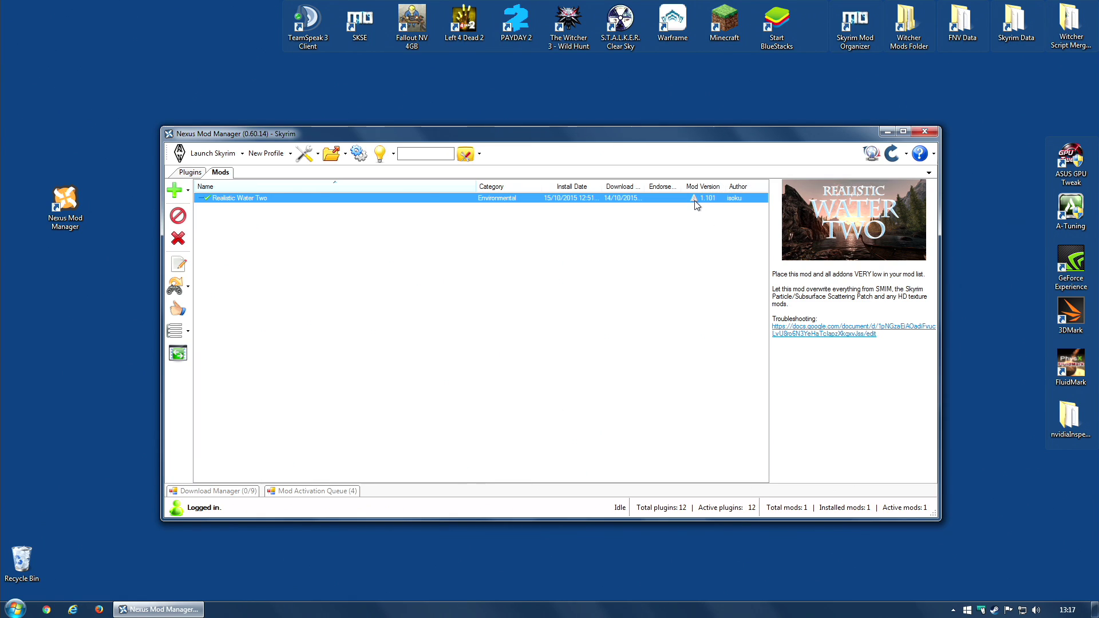
mouse_move(697, 198)
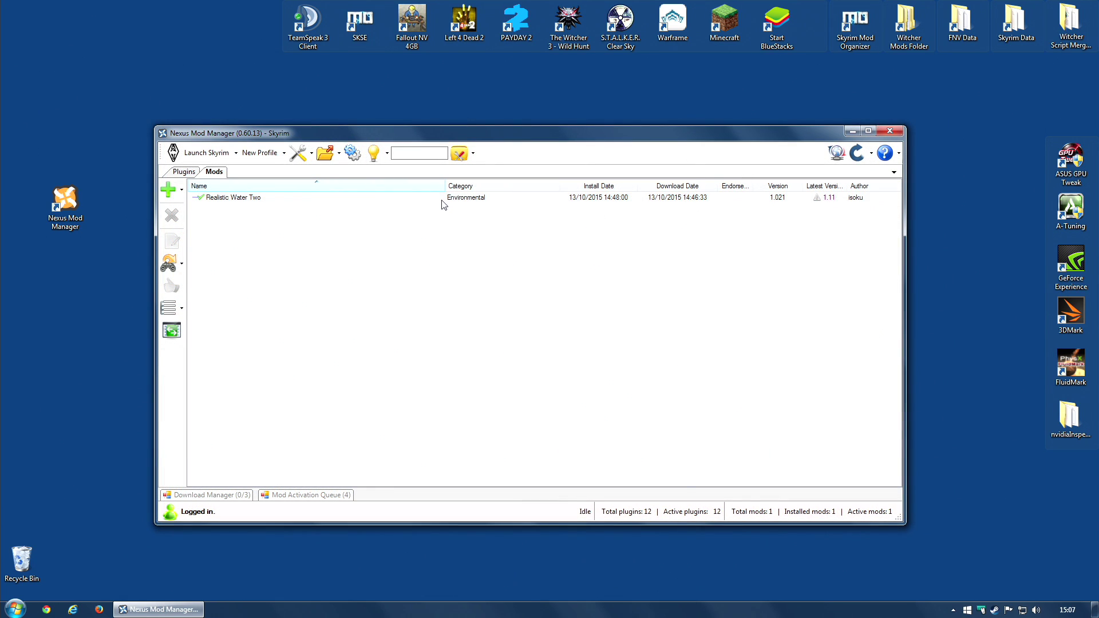
- Open the Realistic Water Two page on Nexus Mods from its latest version link and read through the change log
click(442, 200)
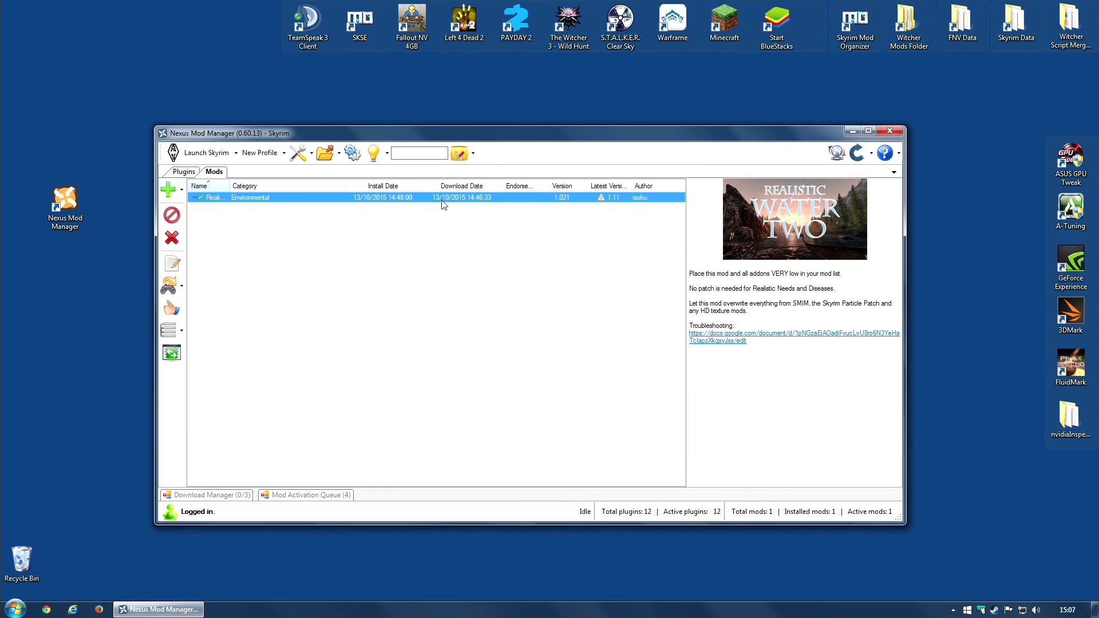
click(614, 199)
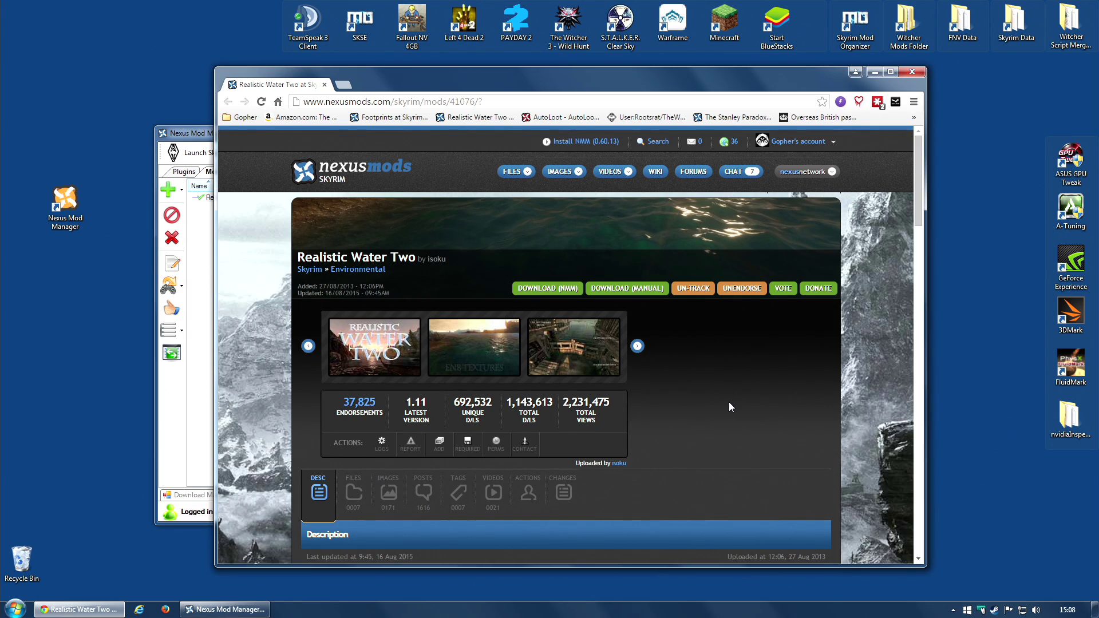
scroll(837, 360, down, 2)
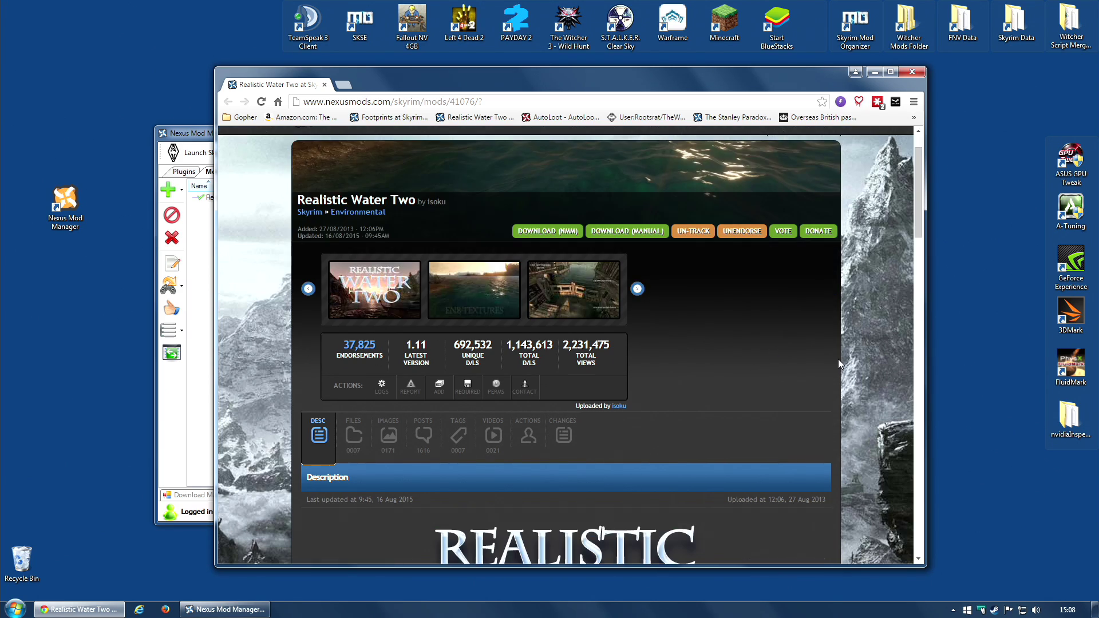
click(564, 382)
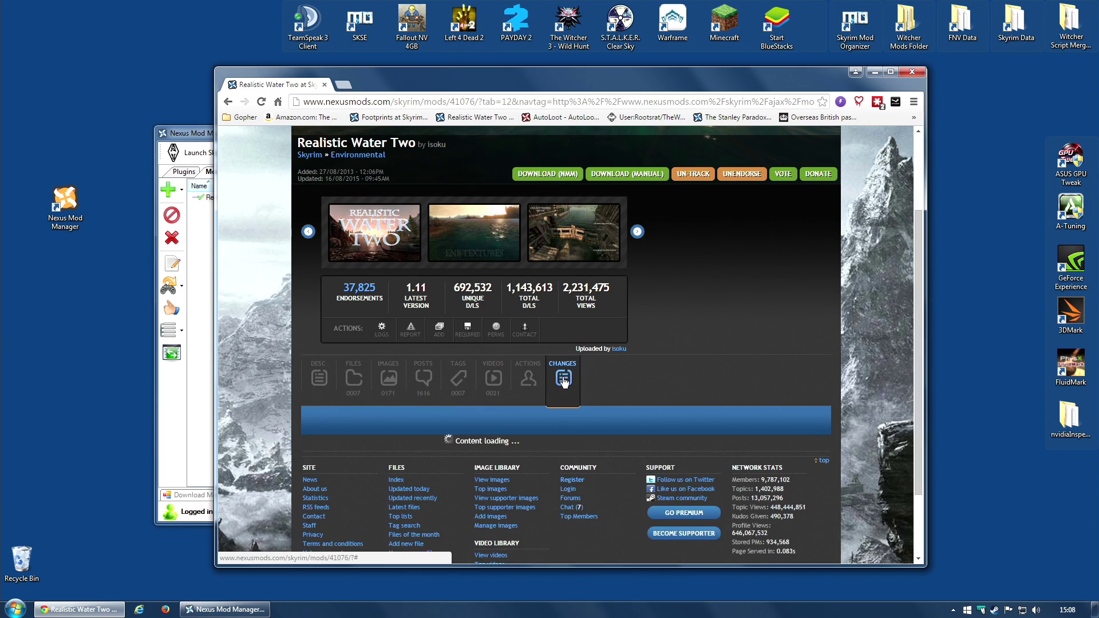
scroll(759, 367, down, 4)
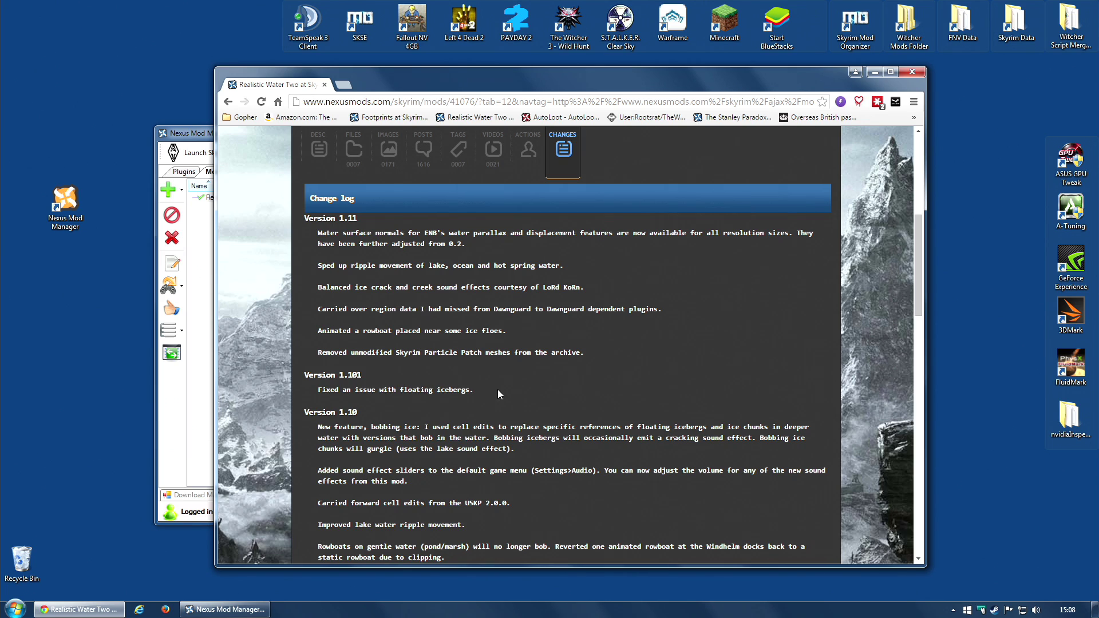
scroll(486, 392, down, 1)
scroll(496, 396, down, 4)
scroll(496, 397, up, 2)
scroll(475, 396, up, 4)
- Read the mod's description, covering the version, compatibility, performance and Install/Update/Uninstall sections
click(315, 220)
scroll(671, 360, down, 3)
scroll(672, 361, down, 8)
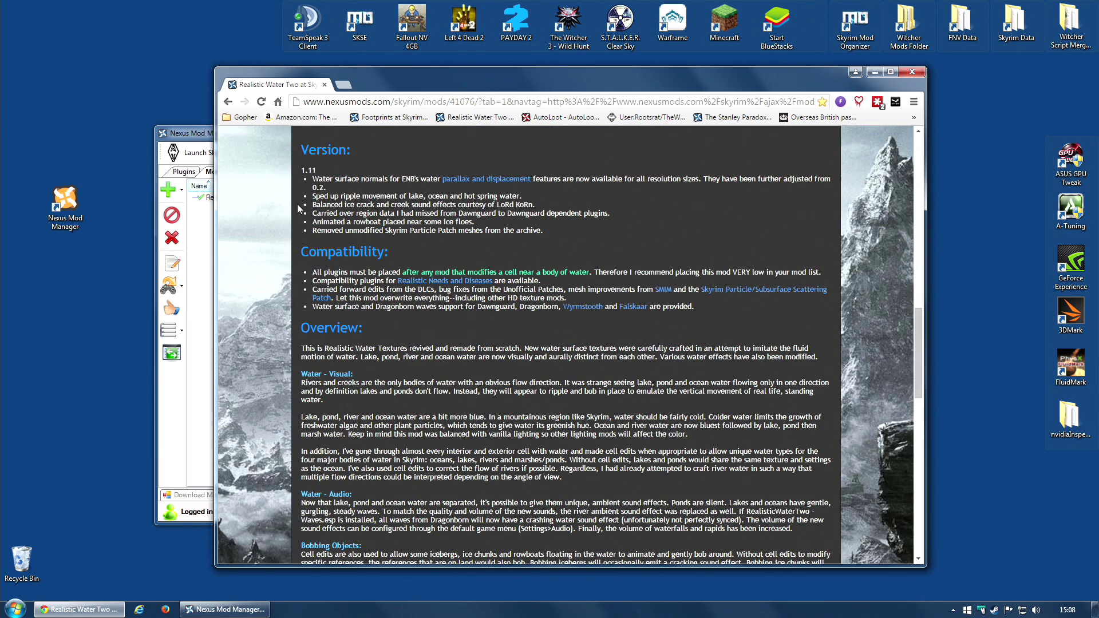
scroll(292, 208, down, 1)
scroll(344, 208, up, 2)
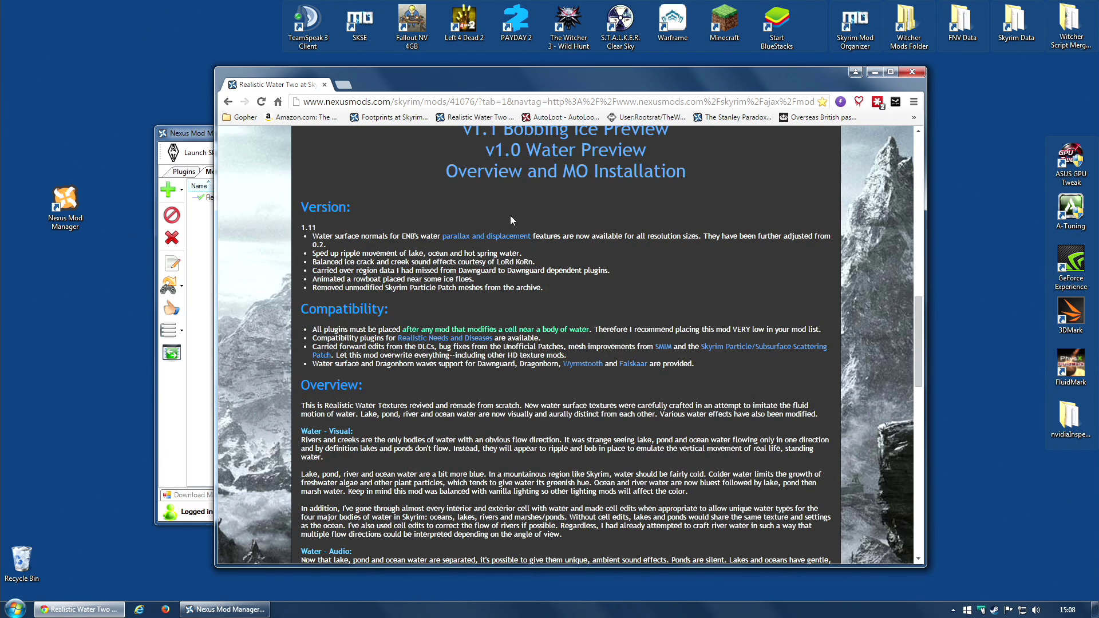
scroll(562, 258, down, 10)
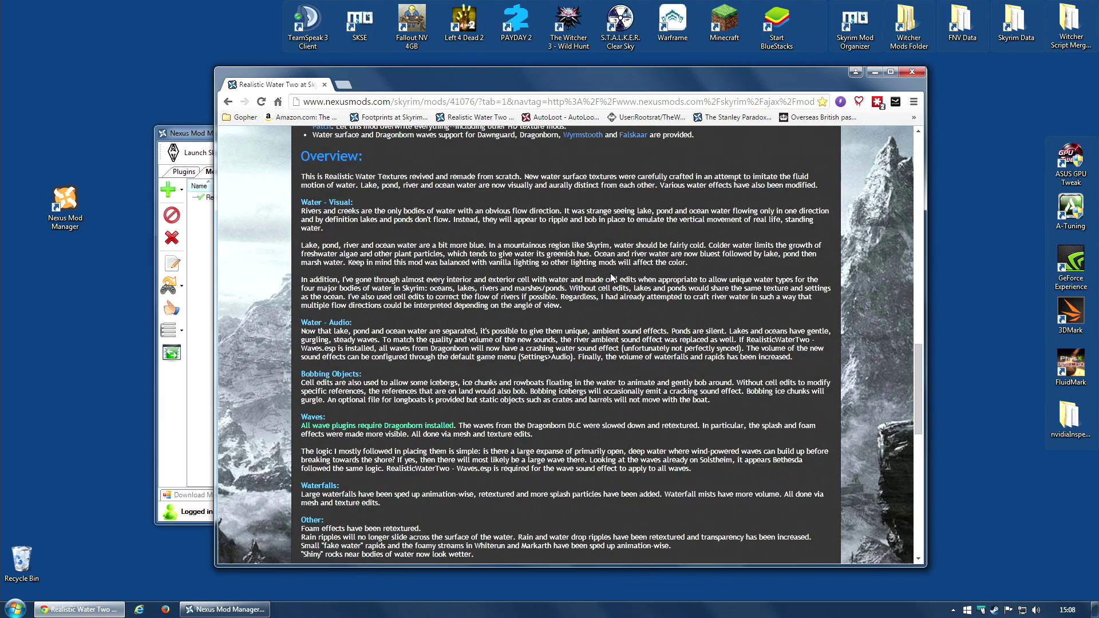
scroll(615, 271, down, 2)
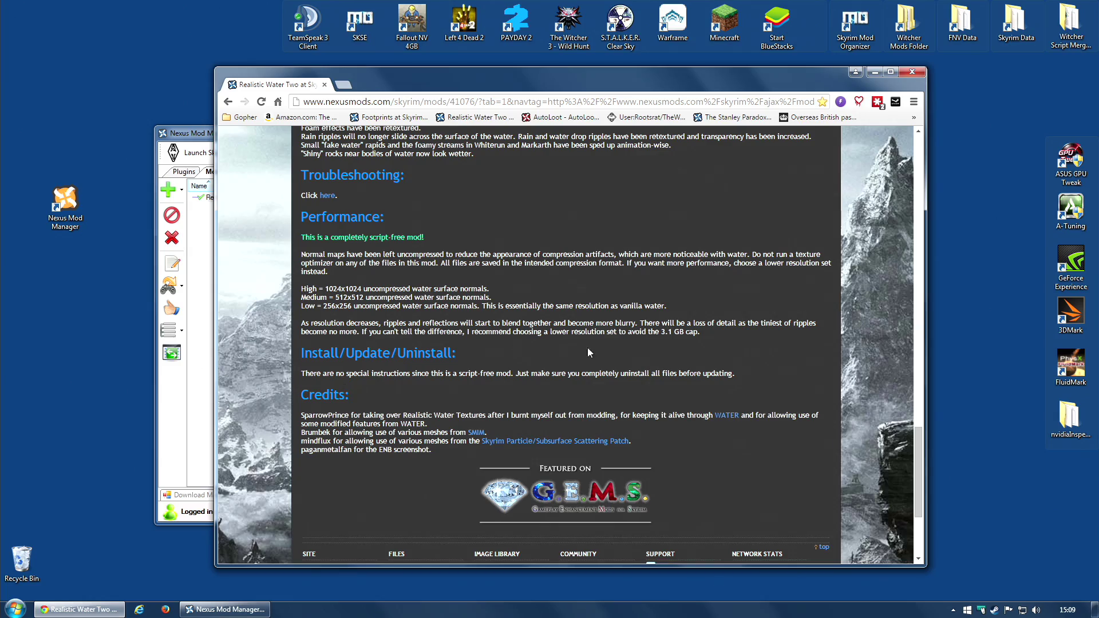
scroll(676, 401, down, 3)
scroll(687, 395, up, 20)
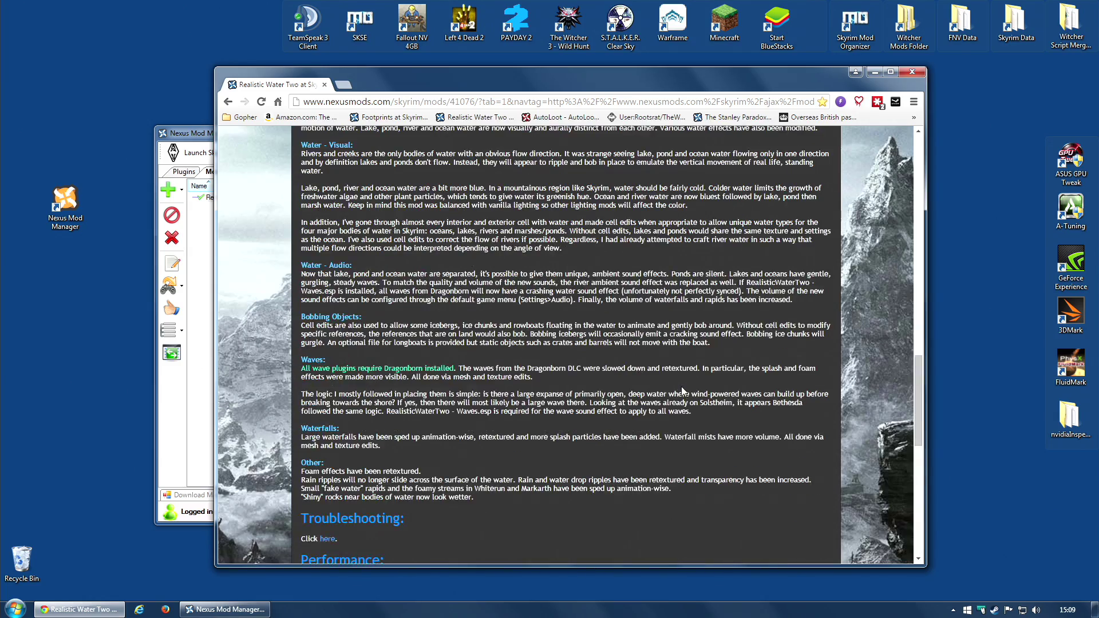
scroll(691, 388, up, 8)
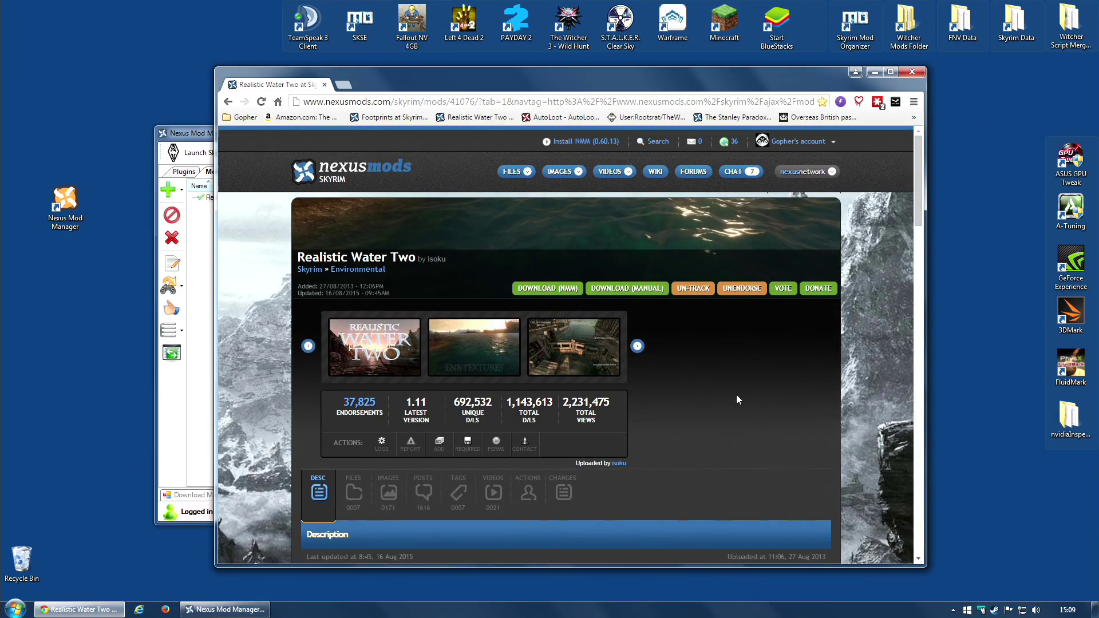
- Check the change log entries for the latest versions once more and return to the mod's description
click(562, 492)
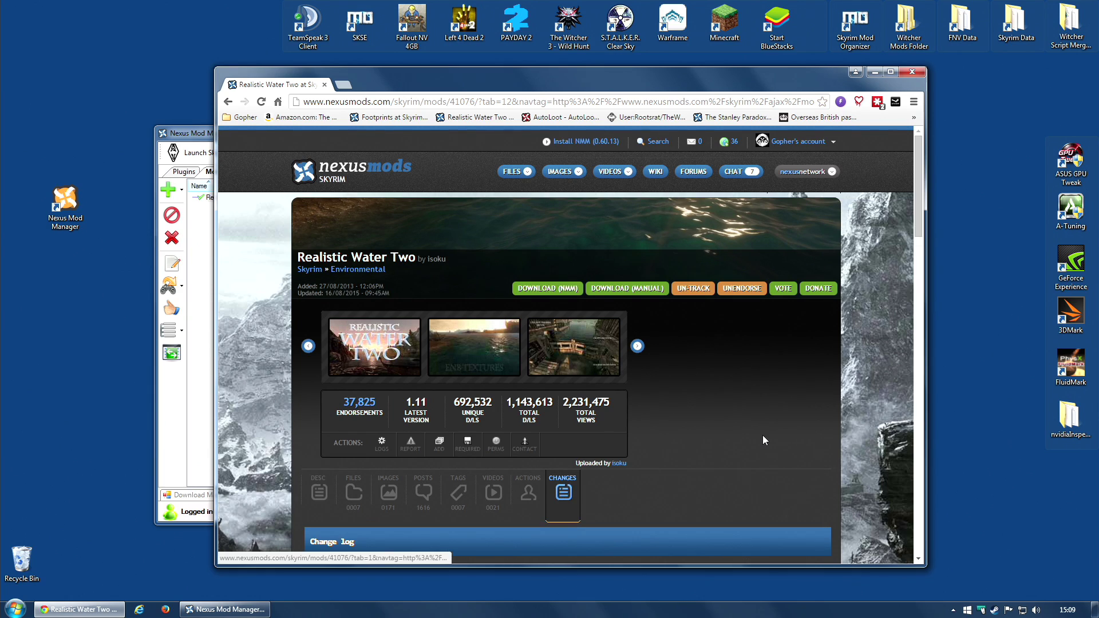
scroll(764, 436, down, 5)
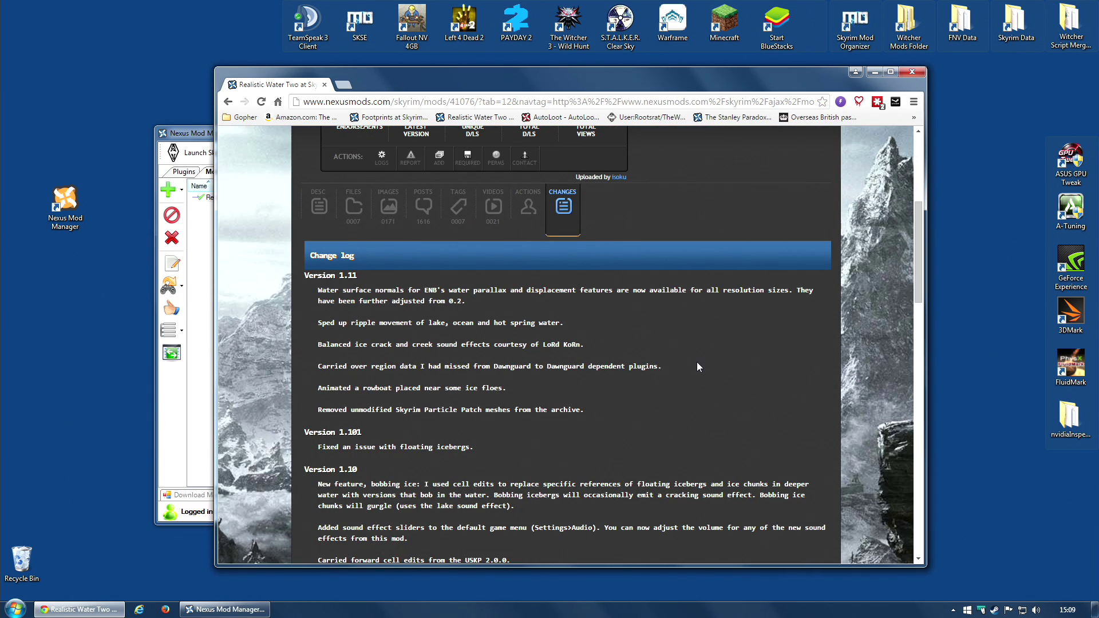
scroll(701, 365, down, 1)
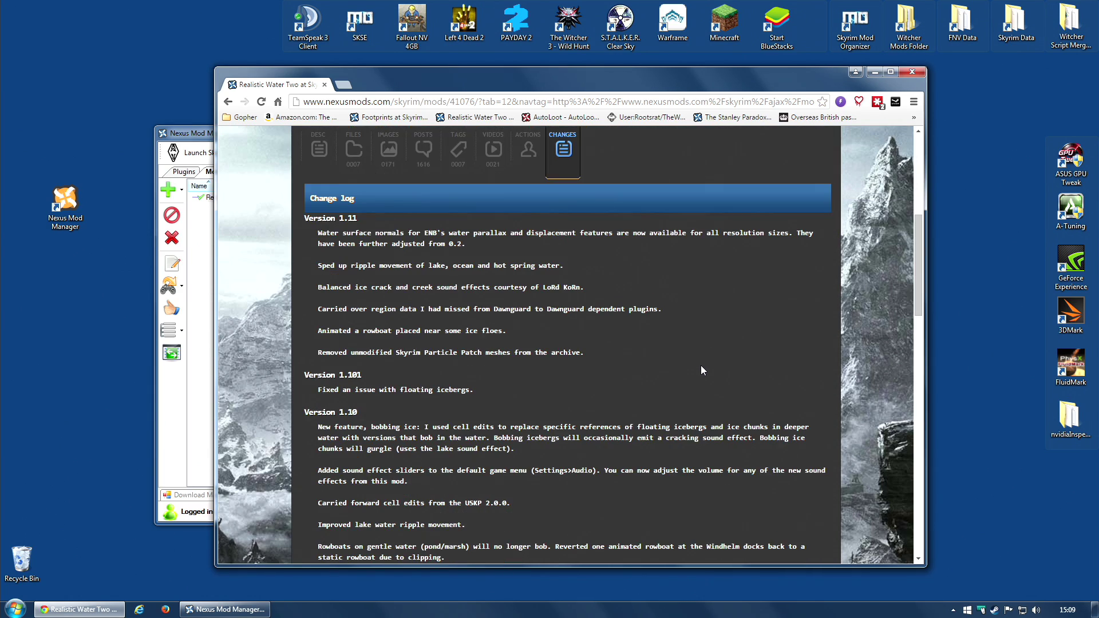
key(alt+Left)
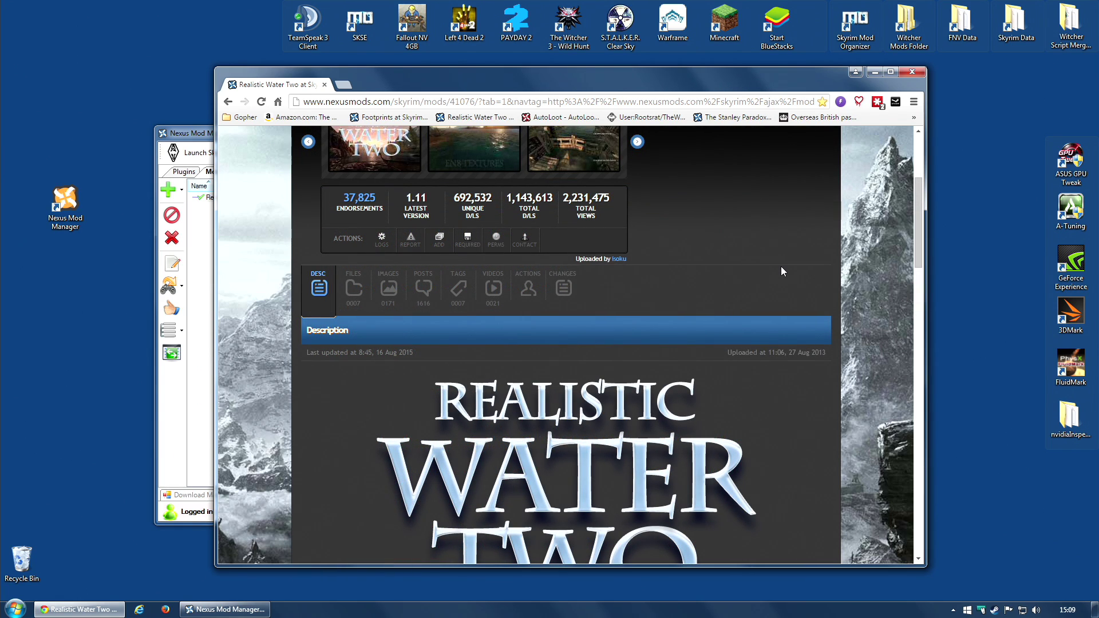
scroll(782, 267, up, 4)
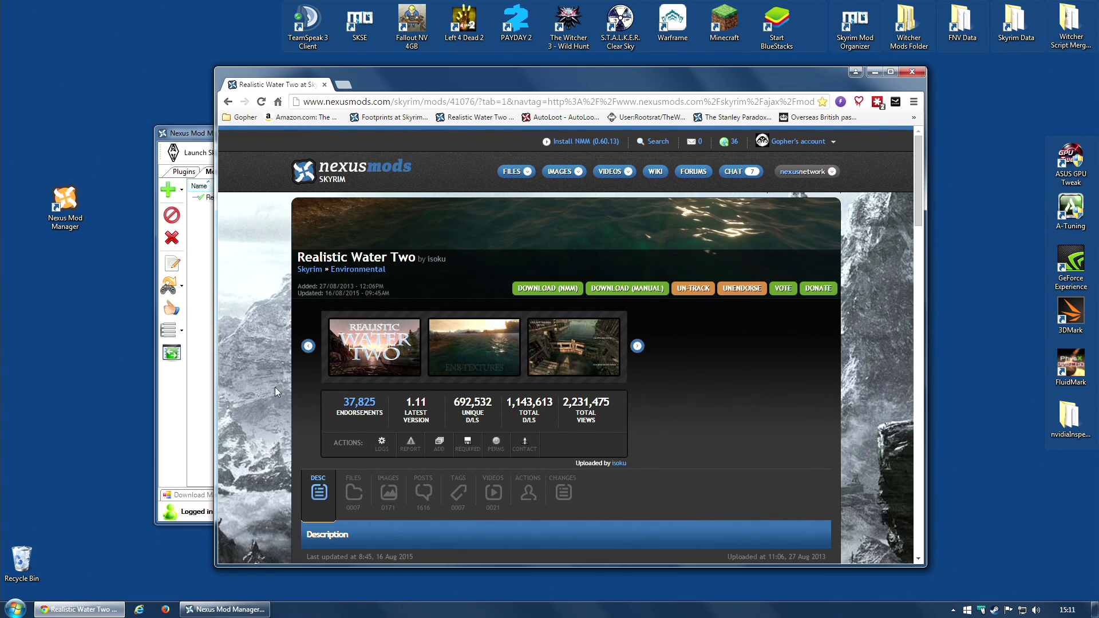
- Download the main file Realistic Water Two v1_11 with the manager, continuing past the donation request
scroll(237, 403, down, 2)
click(354, 378)
scroll(543, 390, down, 1)
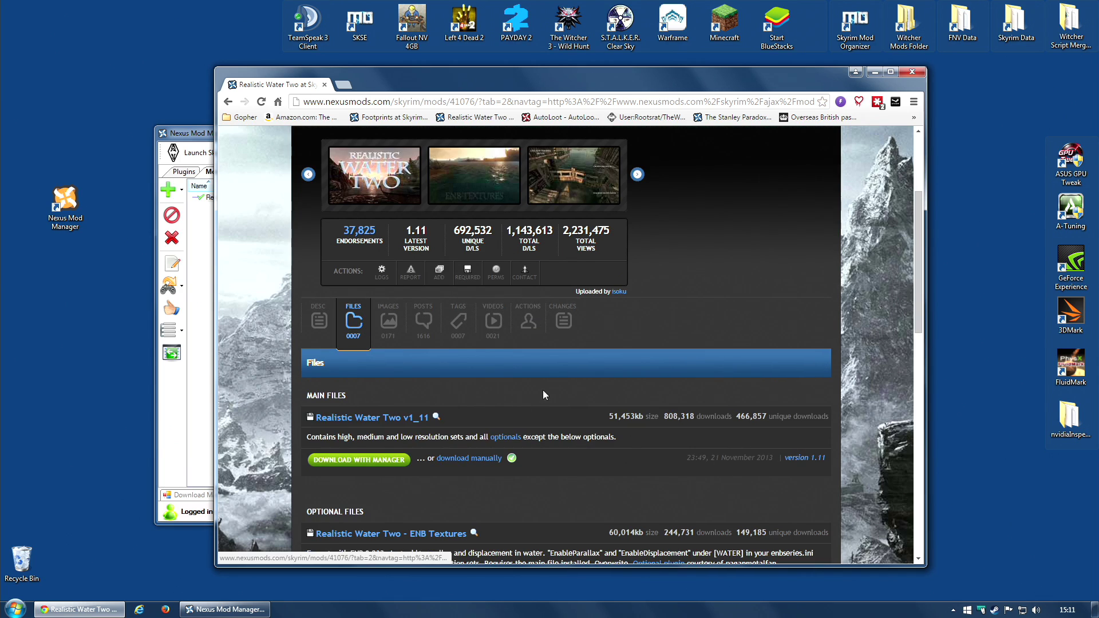
click(368, 464)
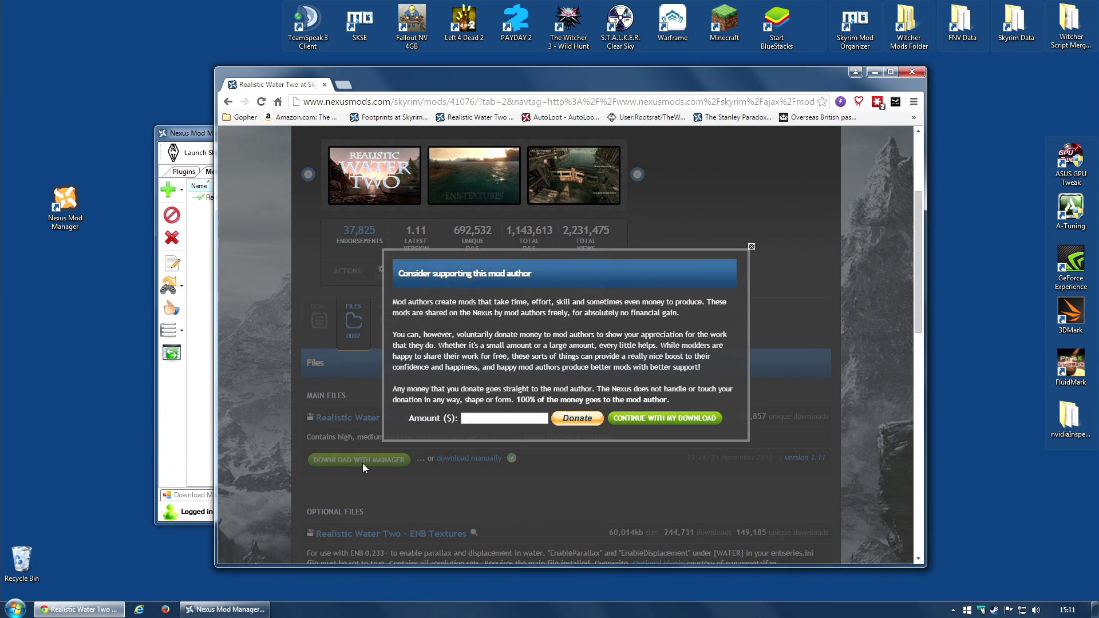
click(678, 422)
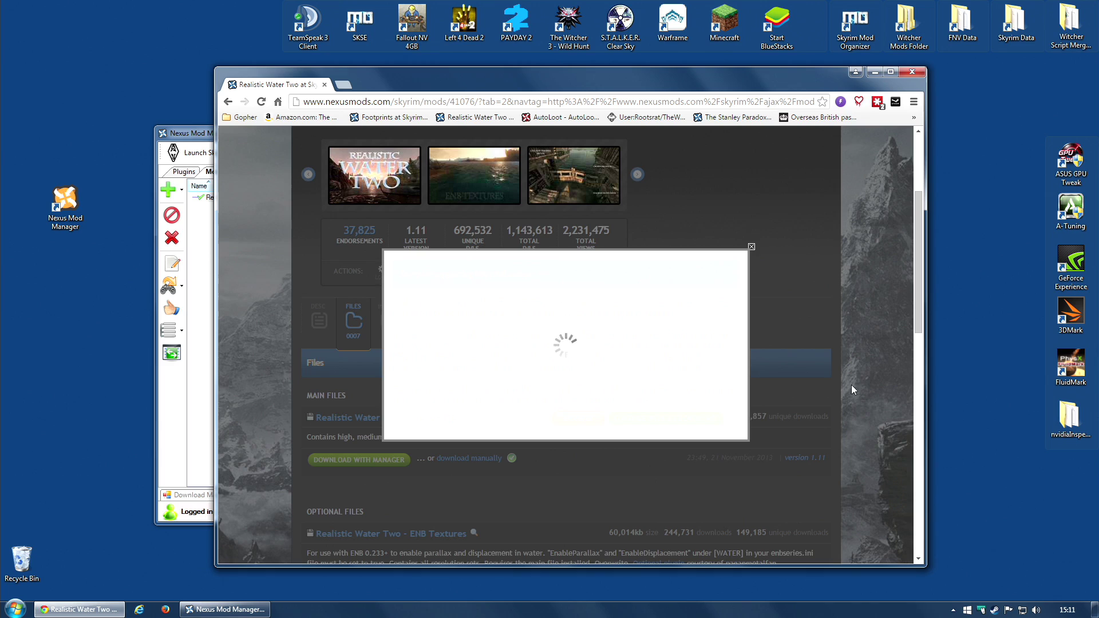
scroll(812, 445, down, 2)
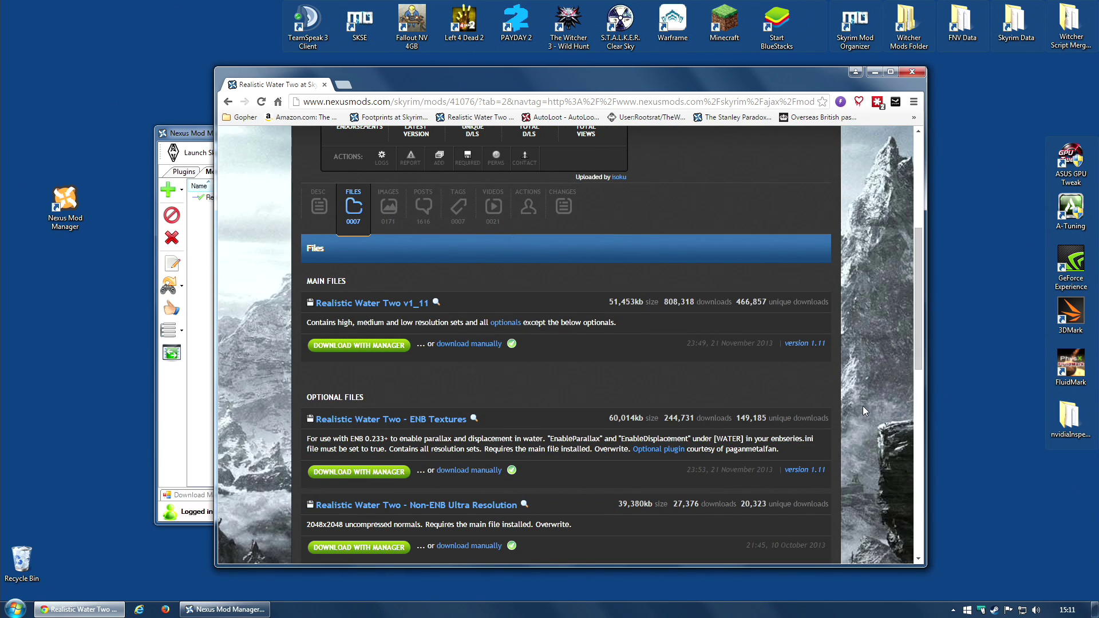
scroll(864, 407, up, 5)
- Switch to Nexus Mod Manager, uninstall Realistic Water Two version 1.021 from all profiles and select version 1.11
click(175, 444)
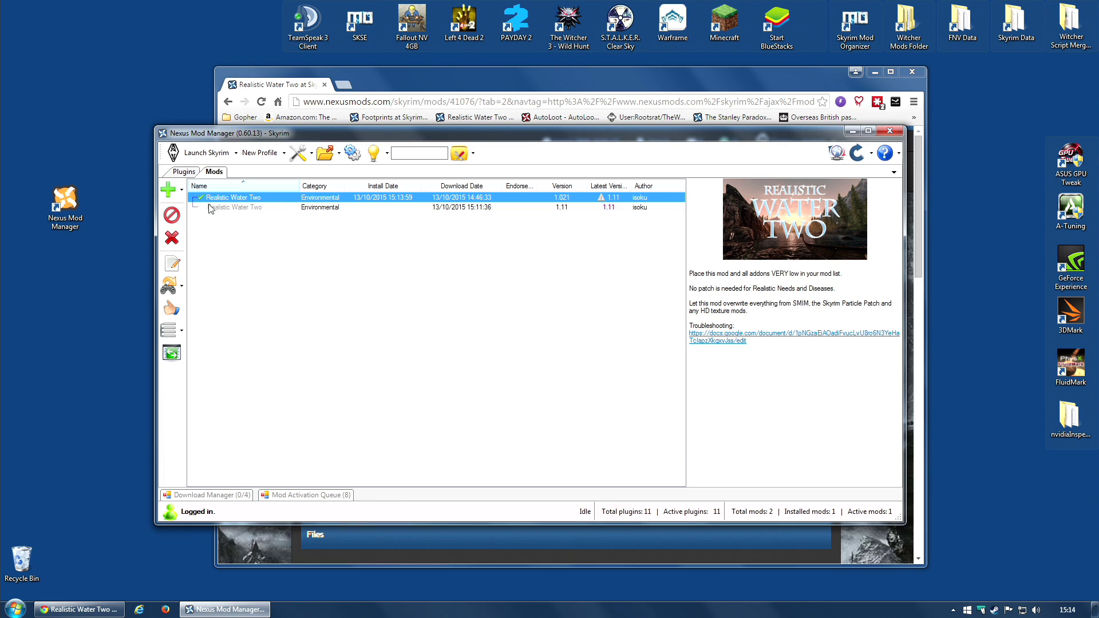
right_click(242, 200)
click(304, 267)
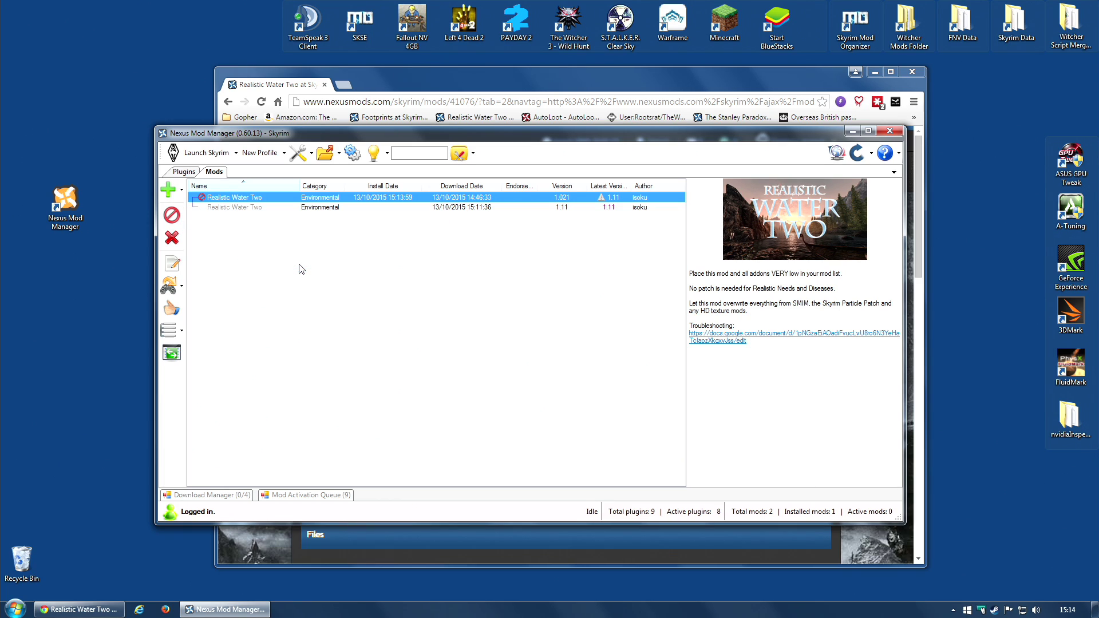
click(244, 207)
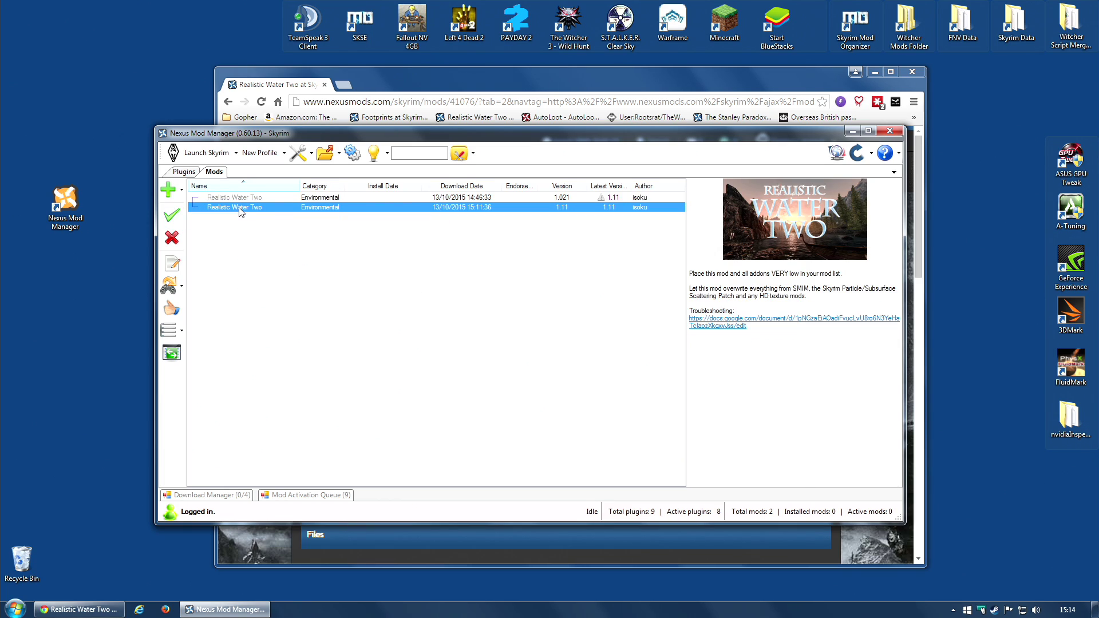
- Install Realistic Water Two version 1.11 with core files, High resolution and Default compatibility, and select the old version 1.021 entry
click(171, 216)
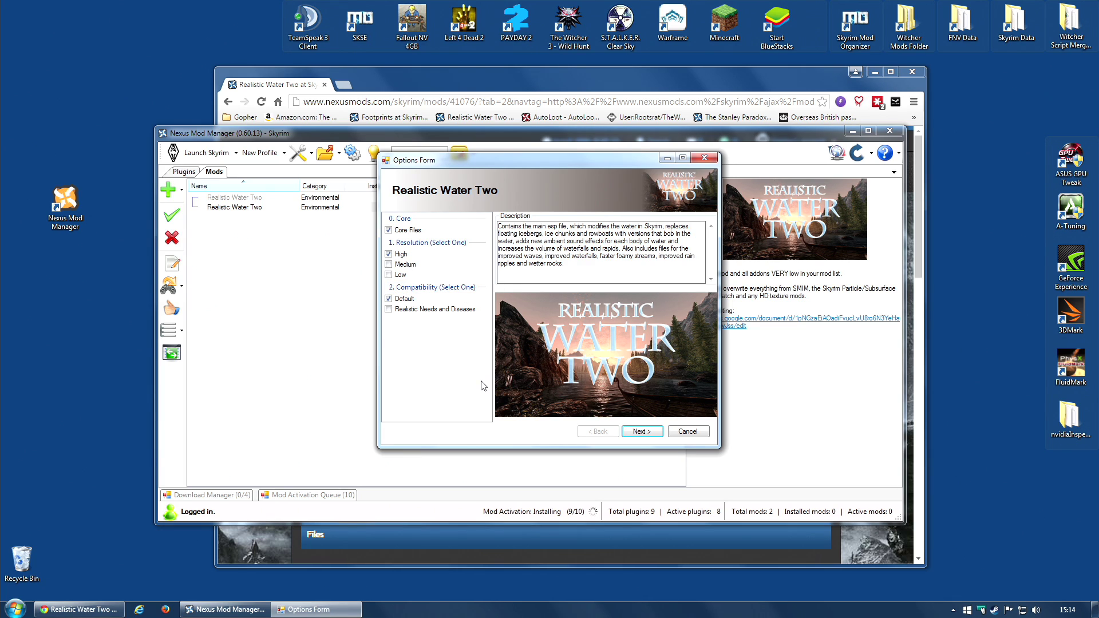
key(Return)
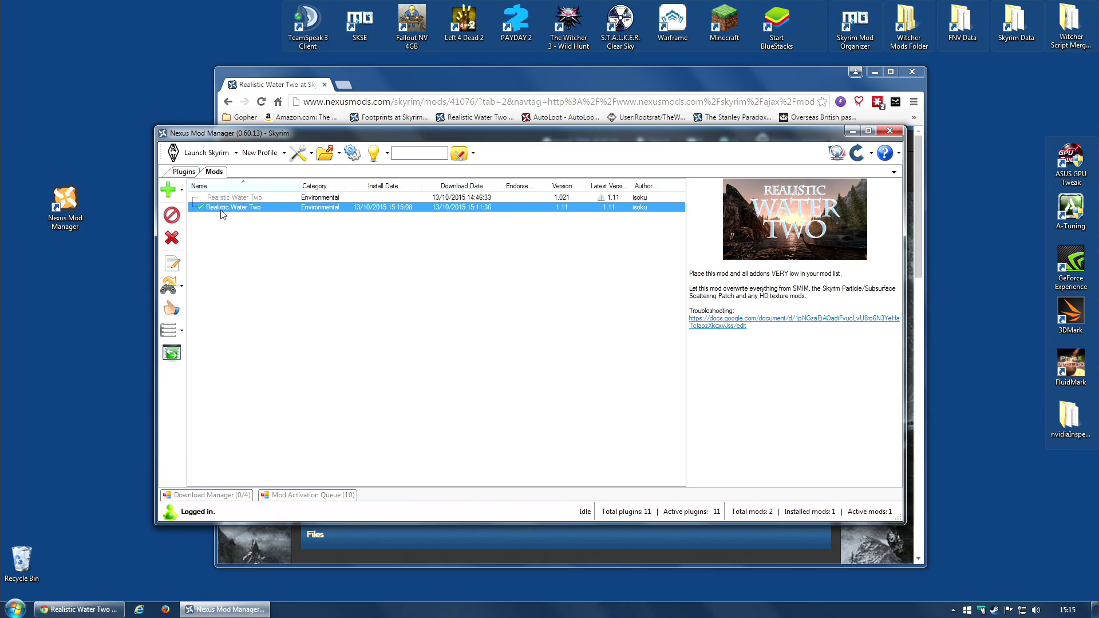
click(238, 199)
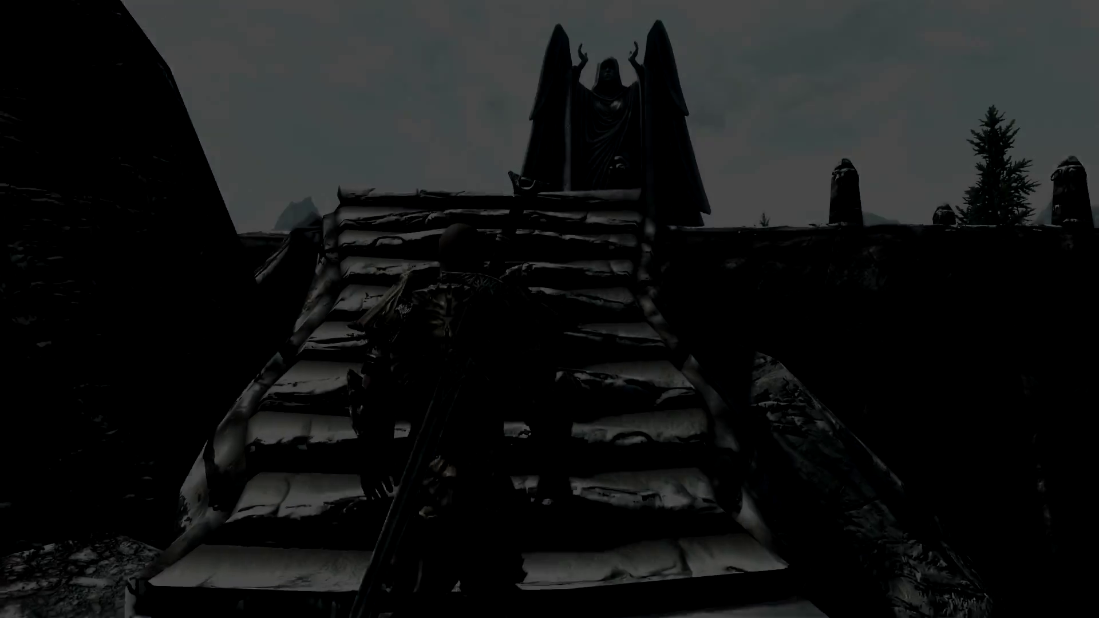
key(w)
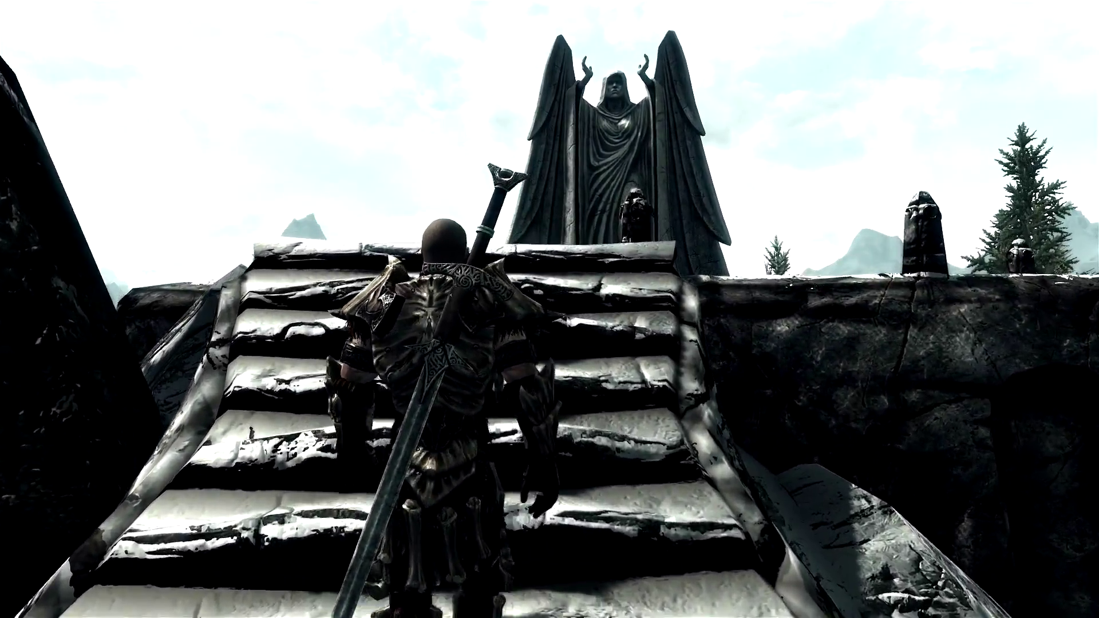
key(w)
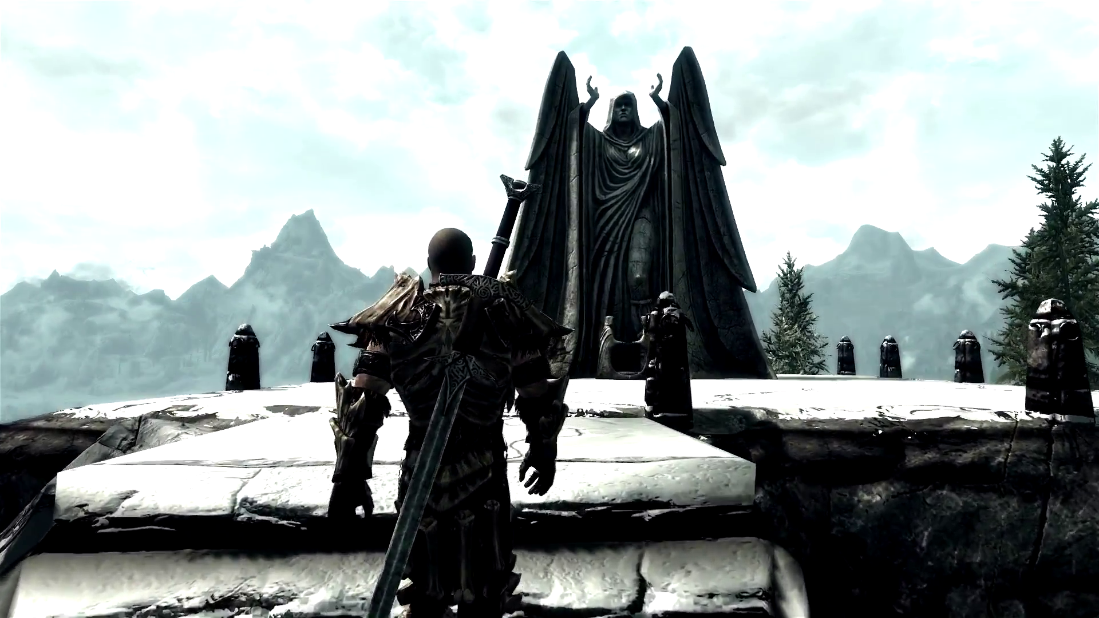
key(w)
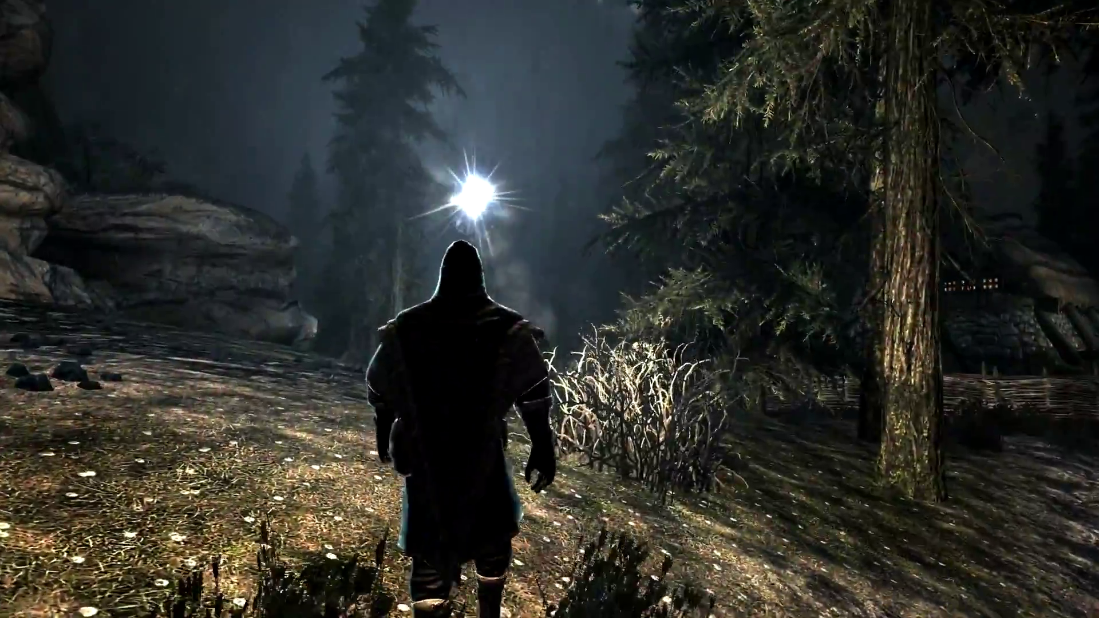
key(w)
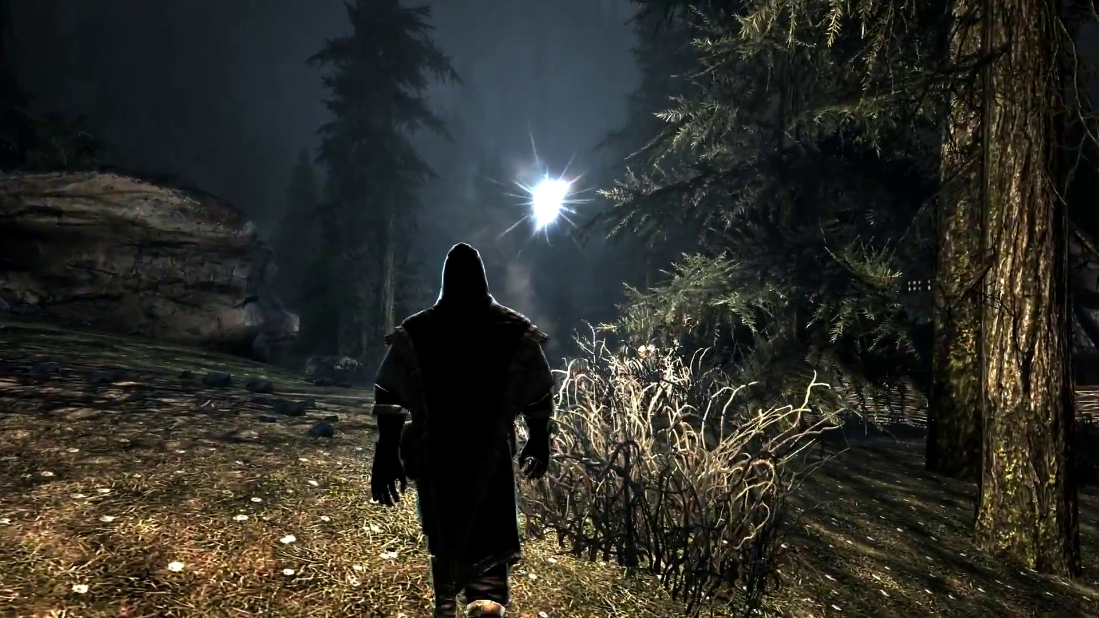
key(w)
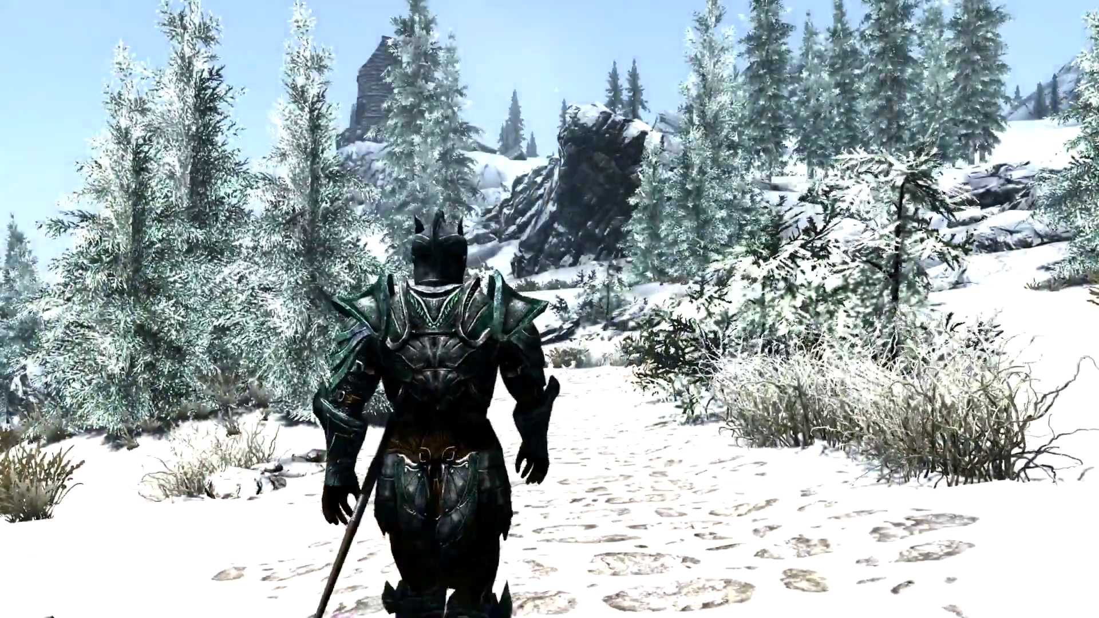
key(w)
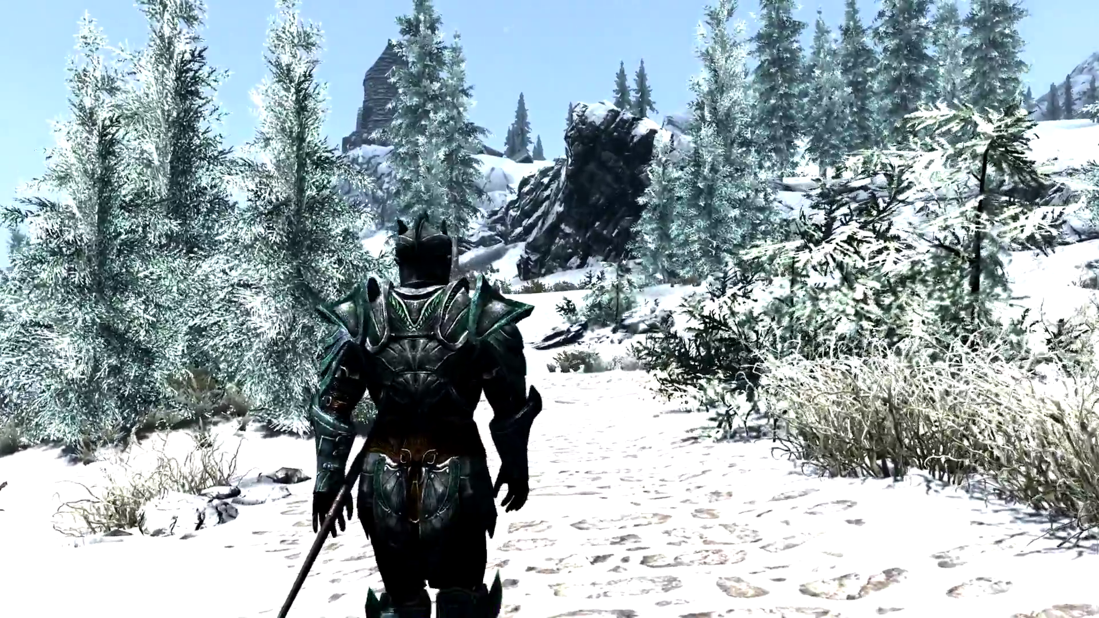
key(w)
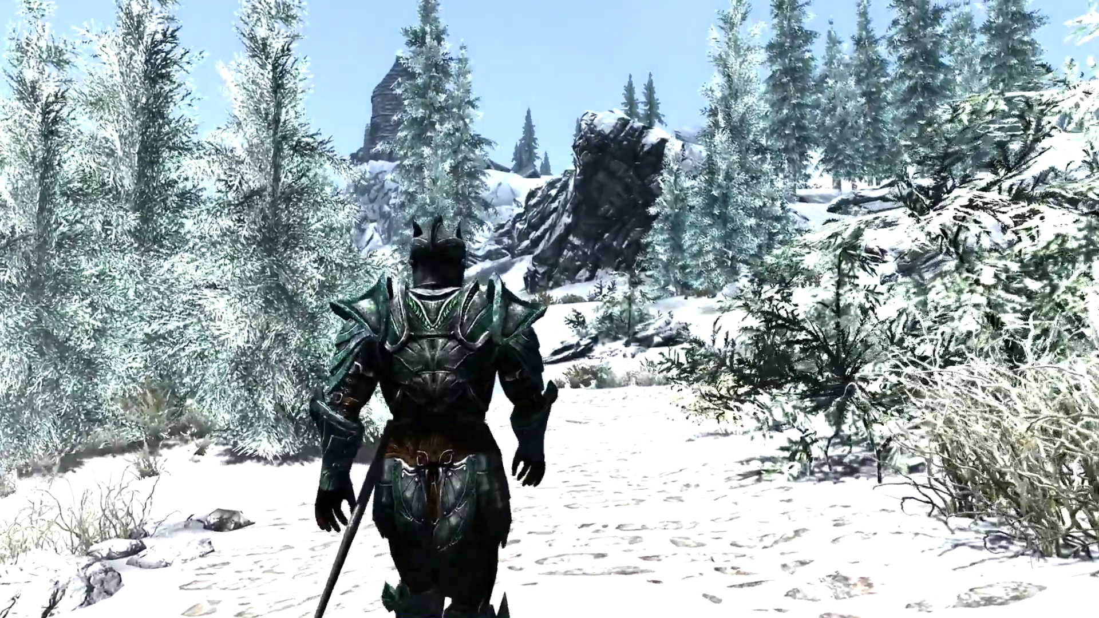
key(w)
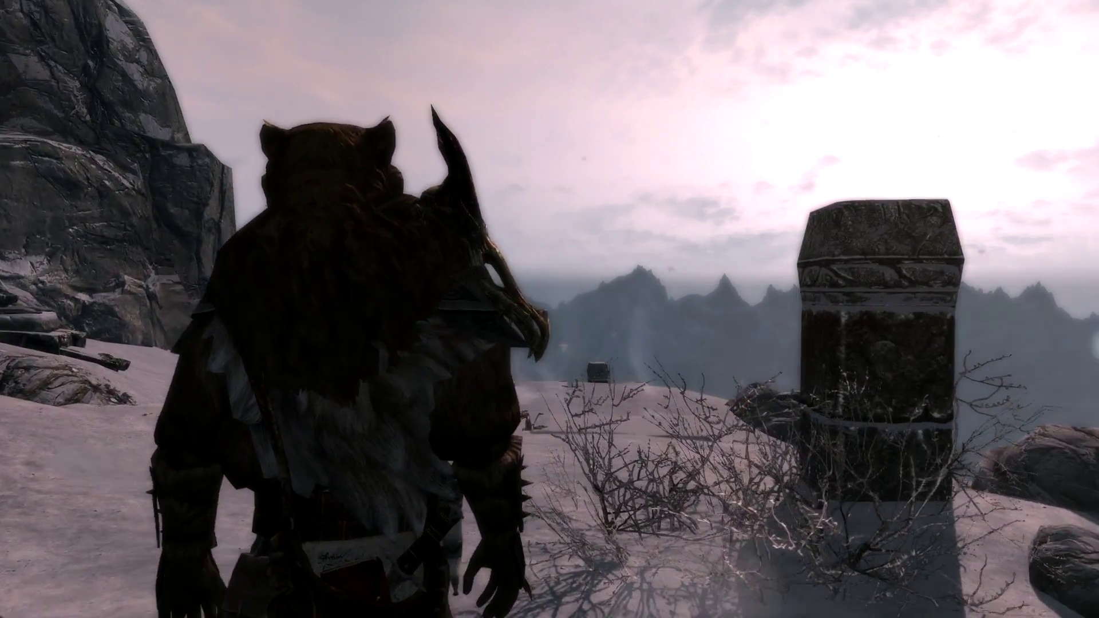
key(w)
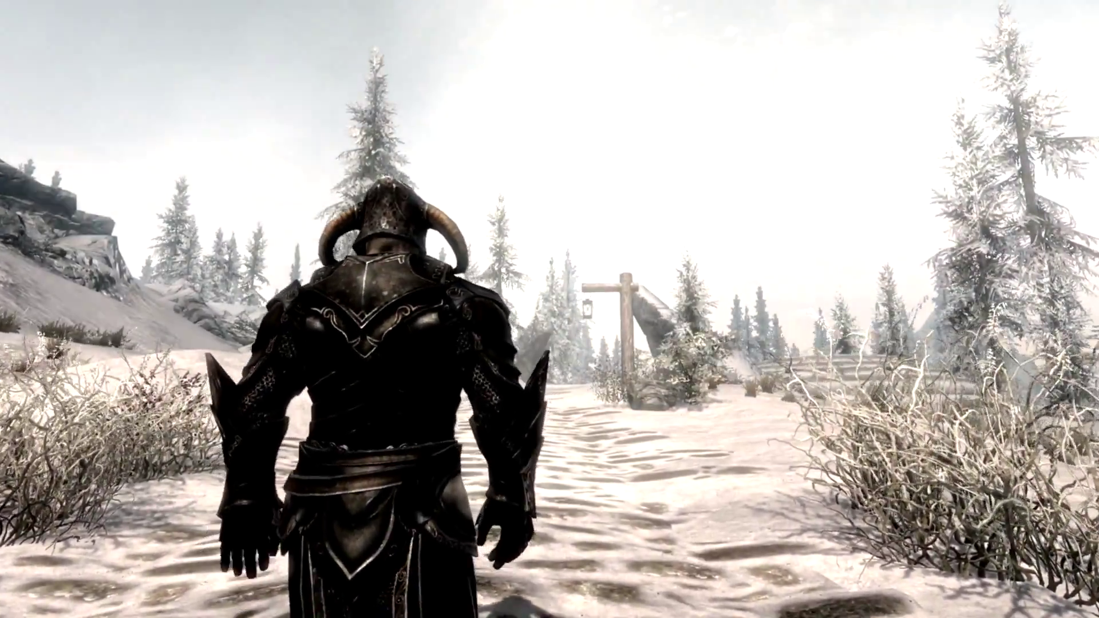
key(w)
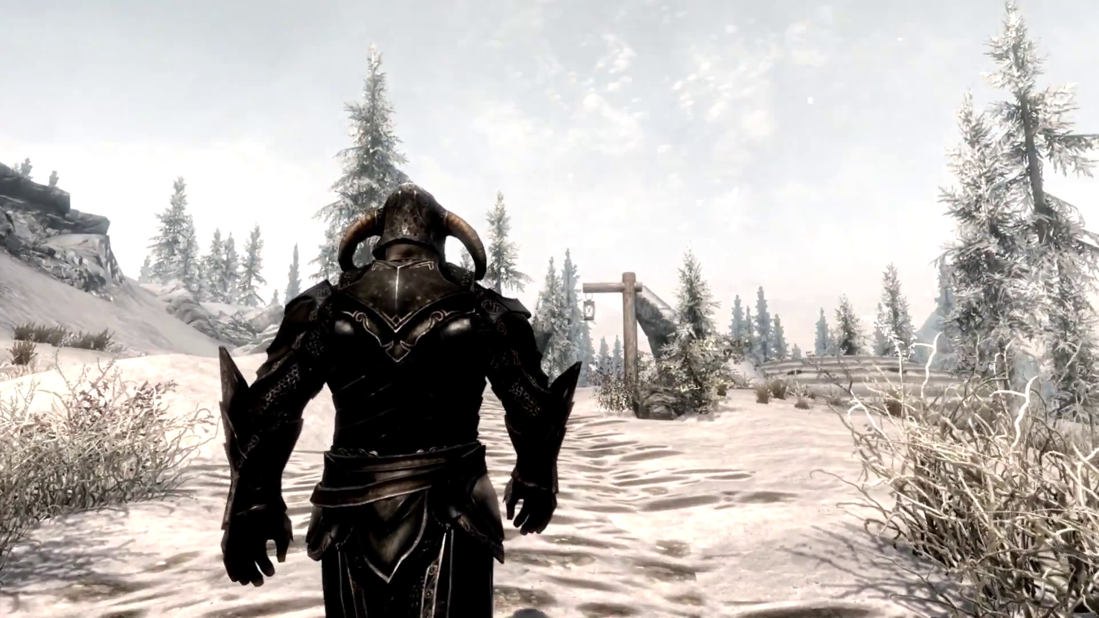
key(w)
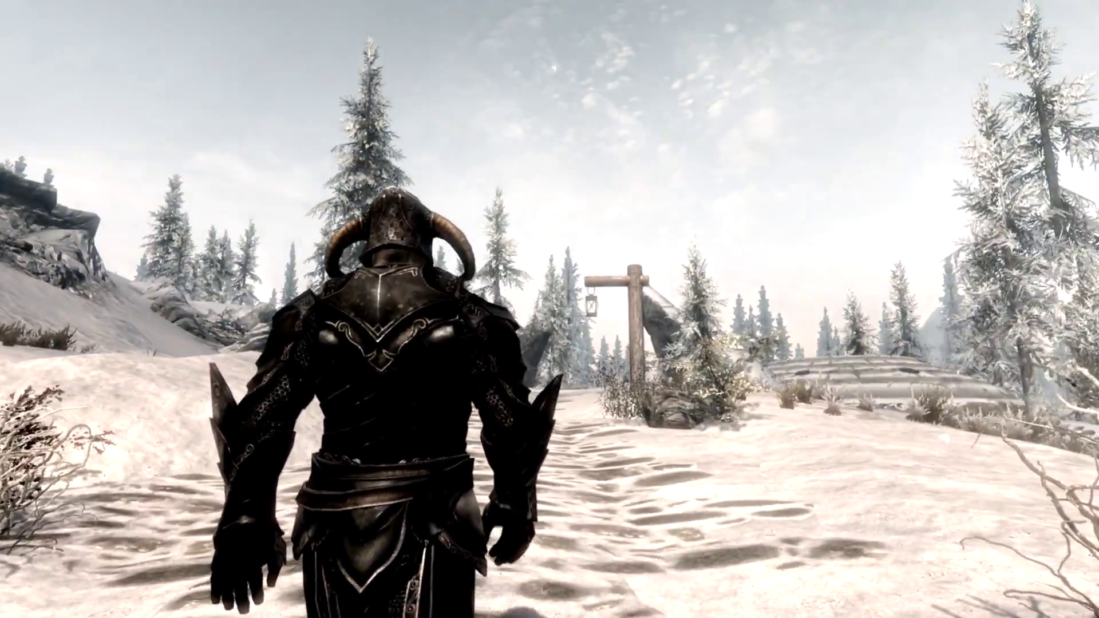
key(w)
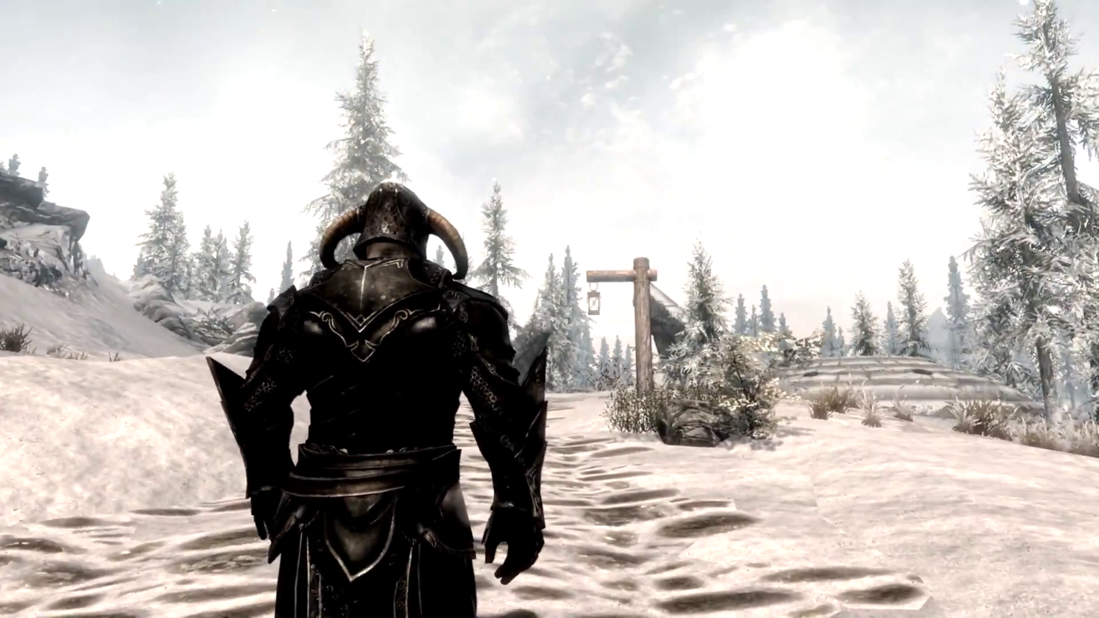
key(w)
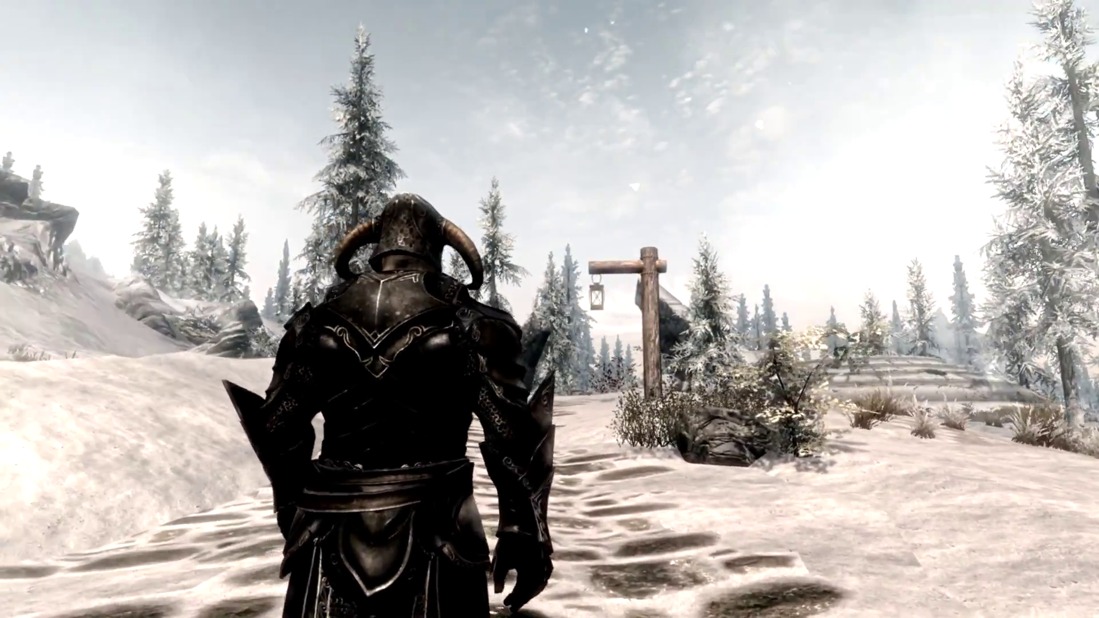
key(w)
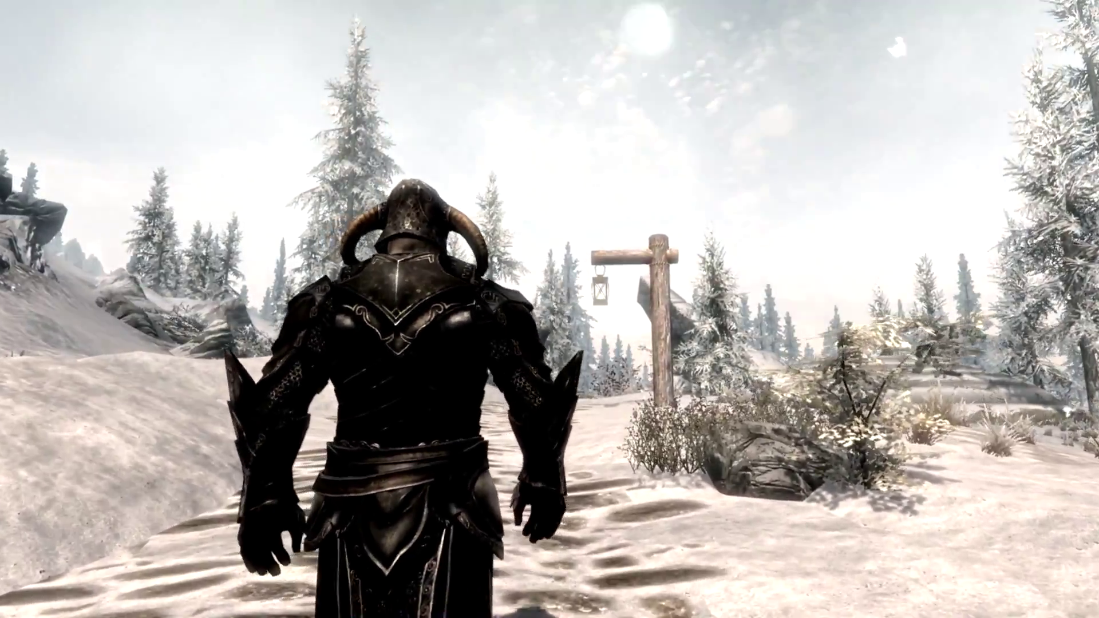
key(w)
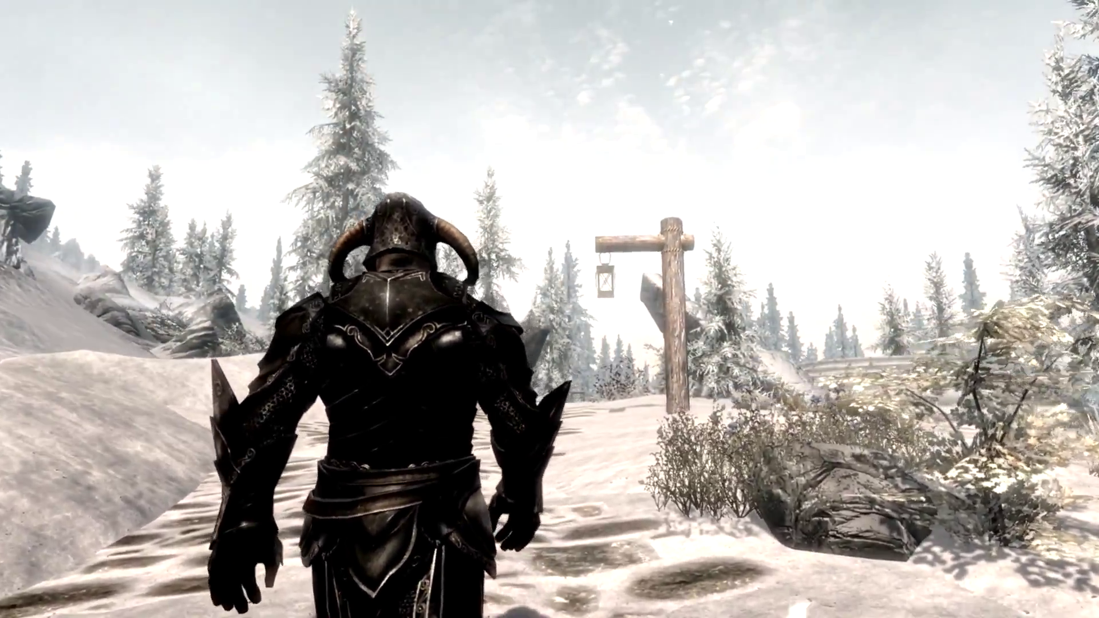
key(w)
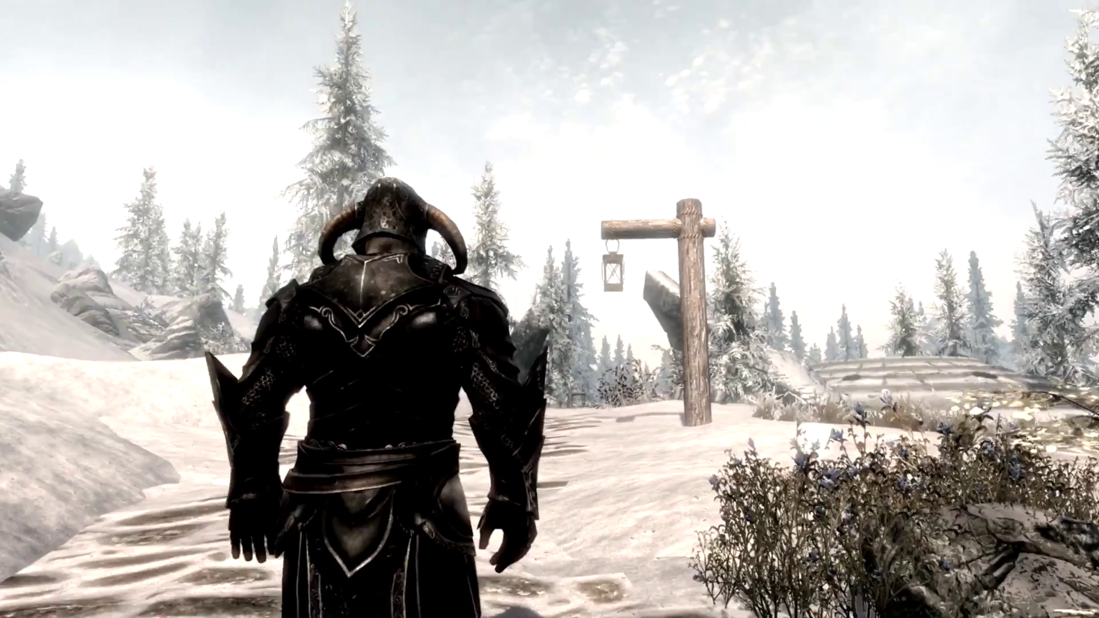
key(w)
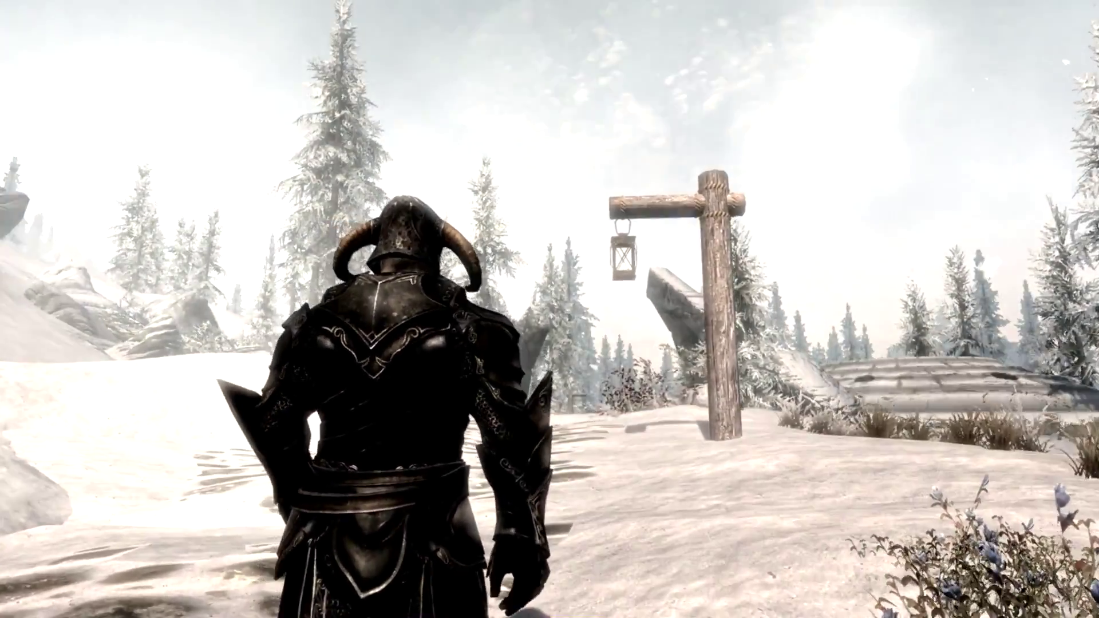
key(w)
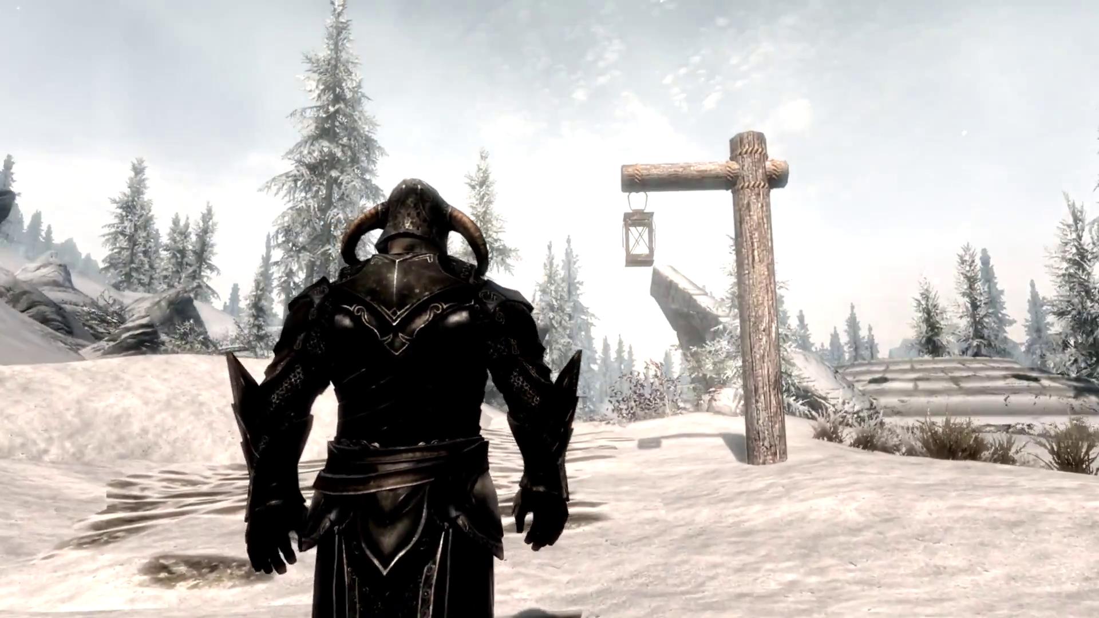